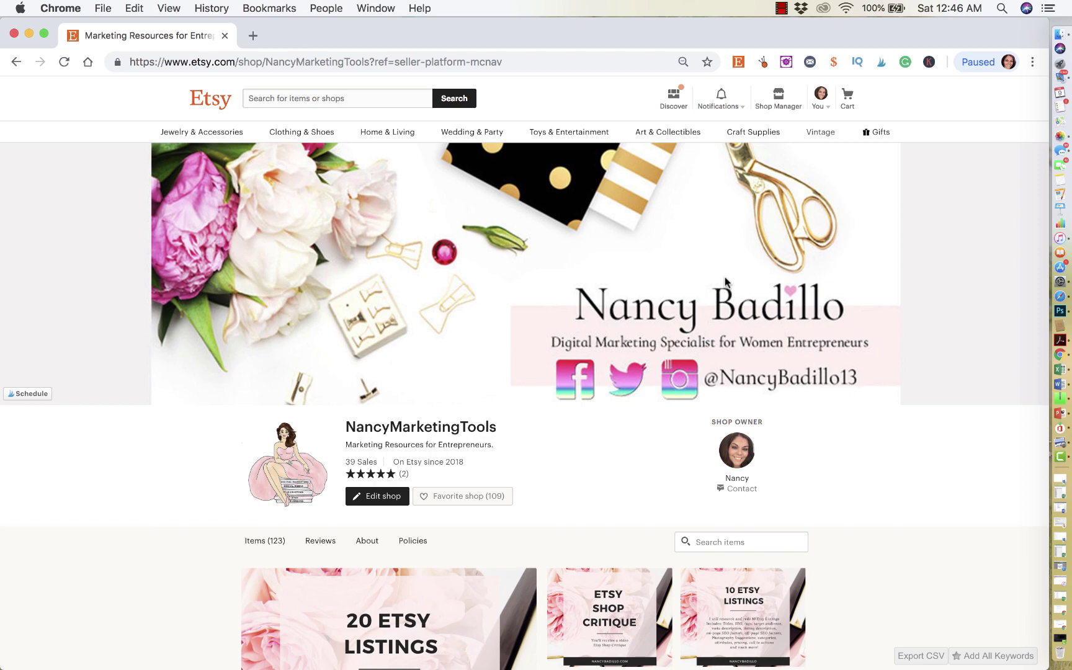
Go to the Shop Manager seller dashboard.
scroll(832, 507, "down", 10)
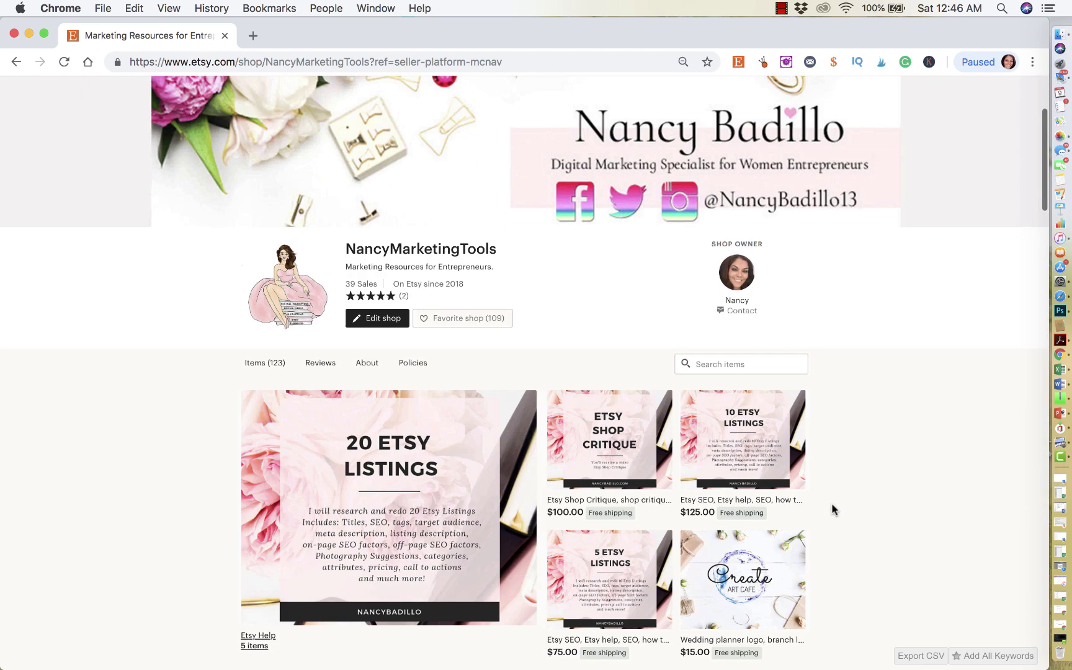
scroll(832, 509, "down", 3)
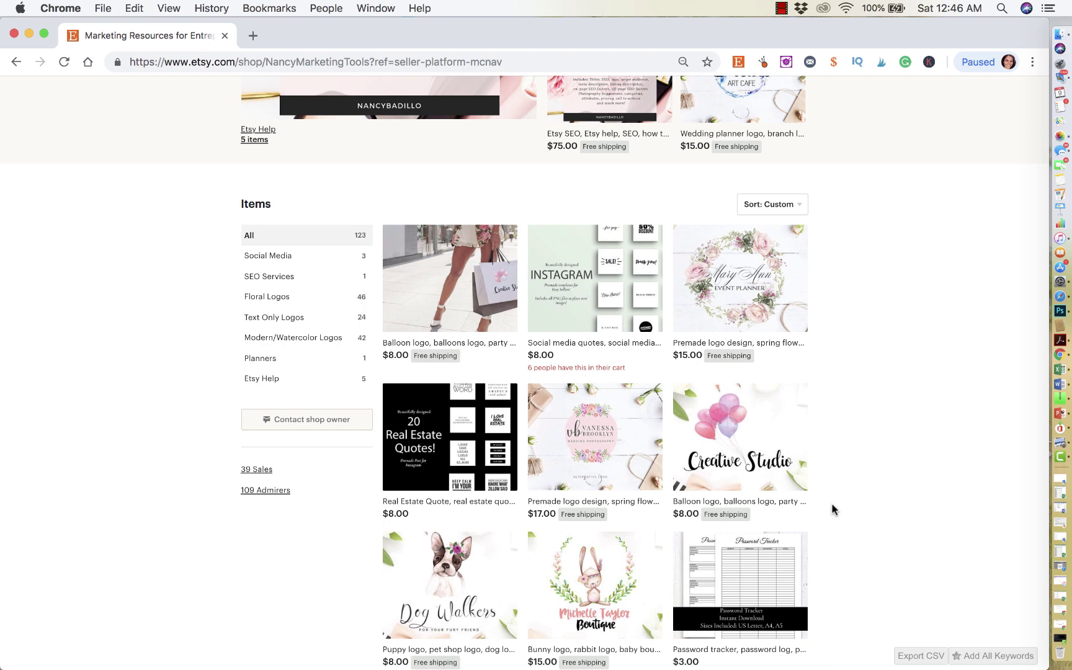
scroll(879, 288, "up", 3)
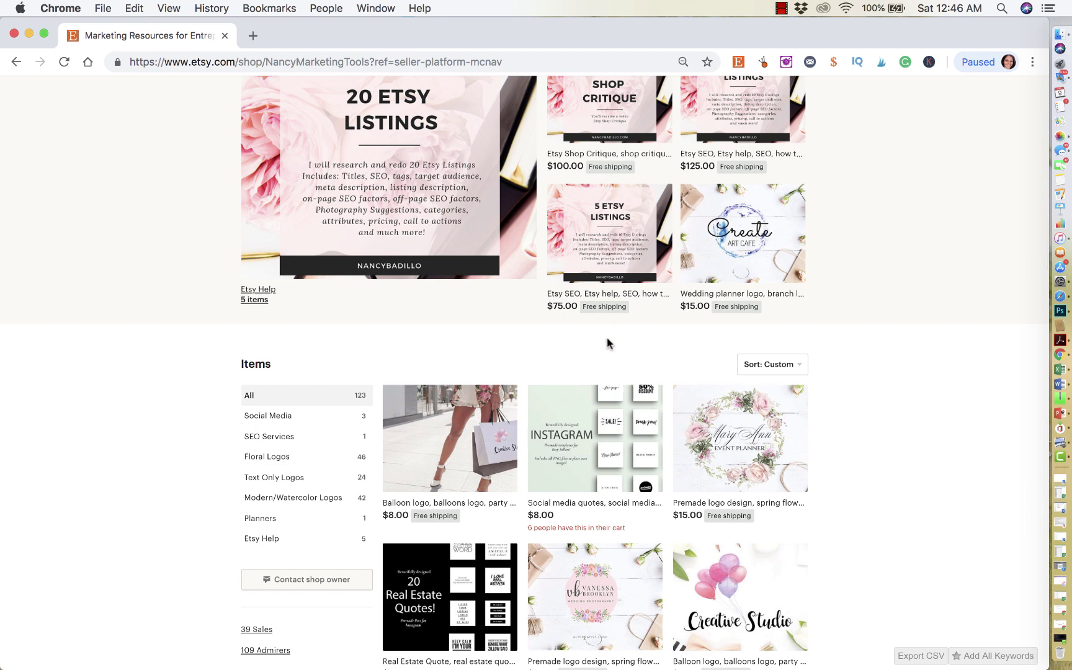
scroll(612, 450, "up", 3)
scroll(612, 450, "up", 5)
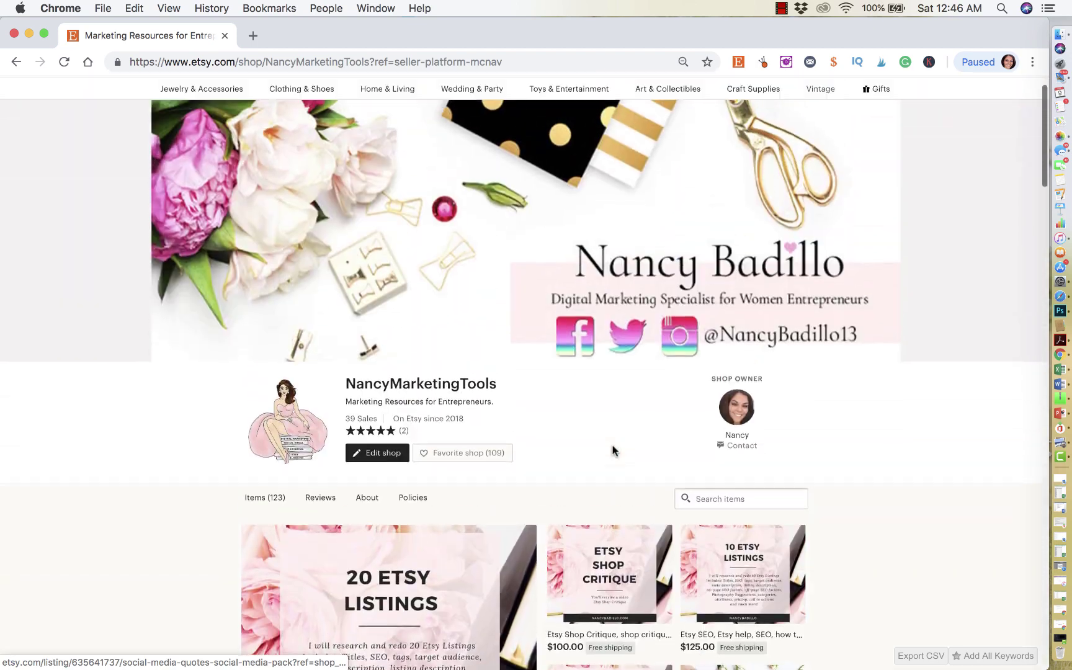
left_click(780, 98)
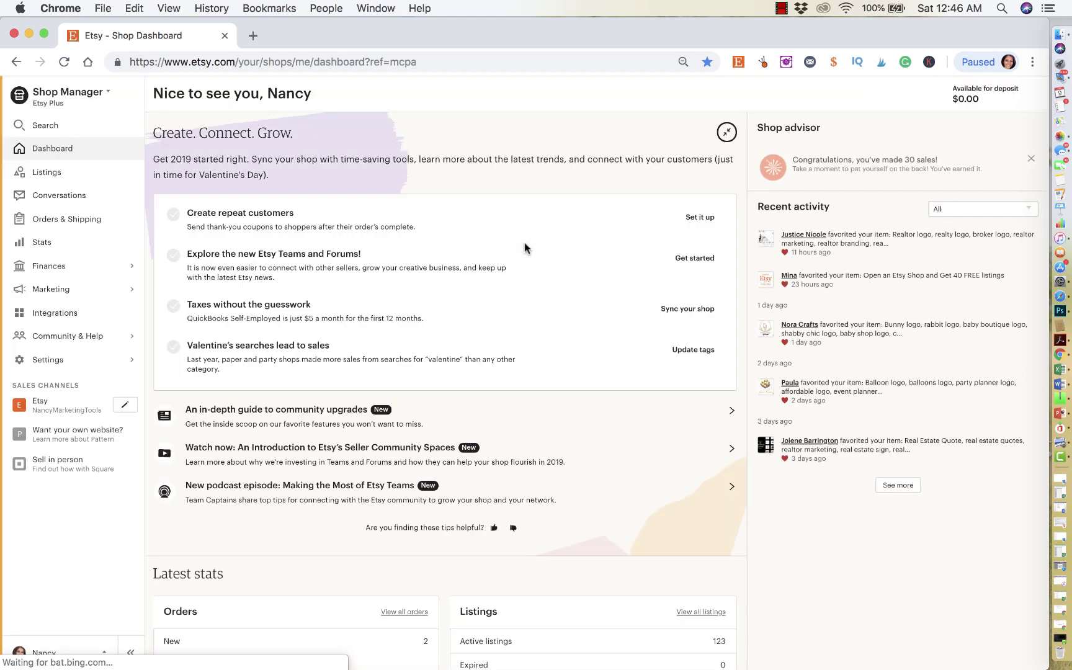
Edit the Etsy sales channel's shop and scroll down to the 123-item Items section.
scroll(296, 402, "down", 5)
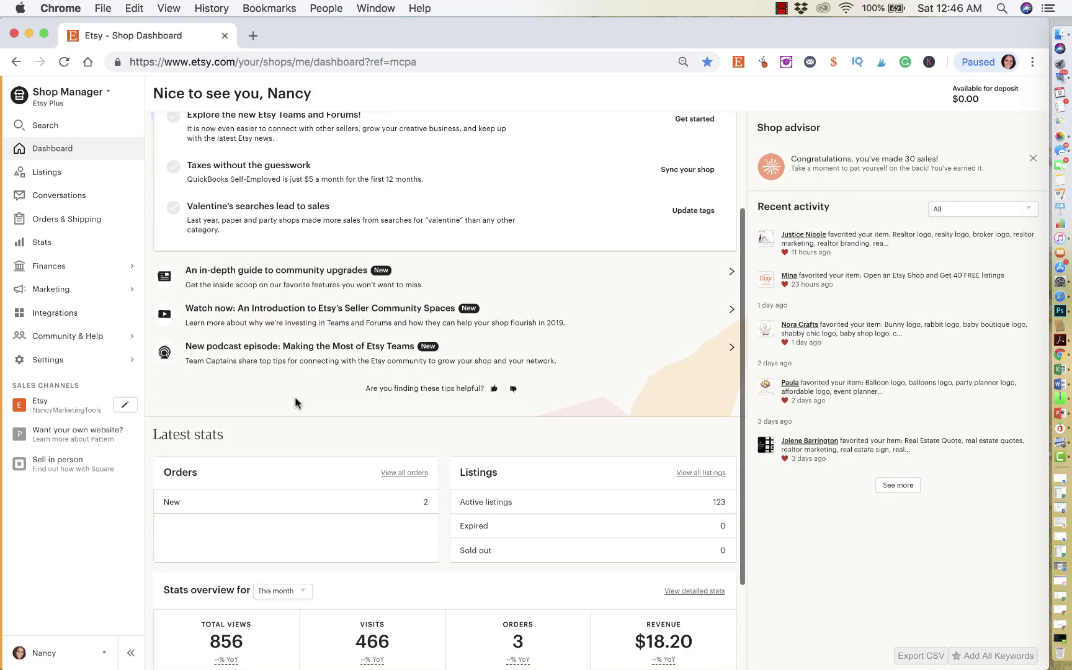
left_click(129, 407)
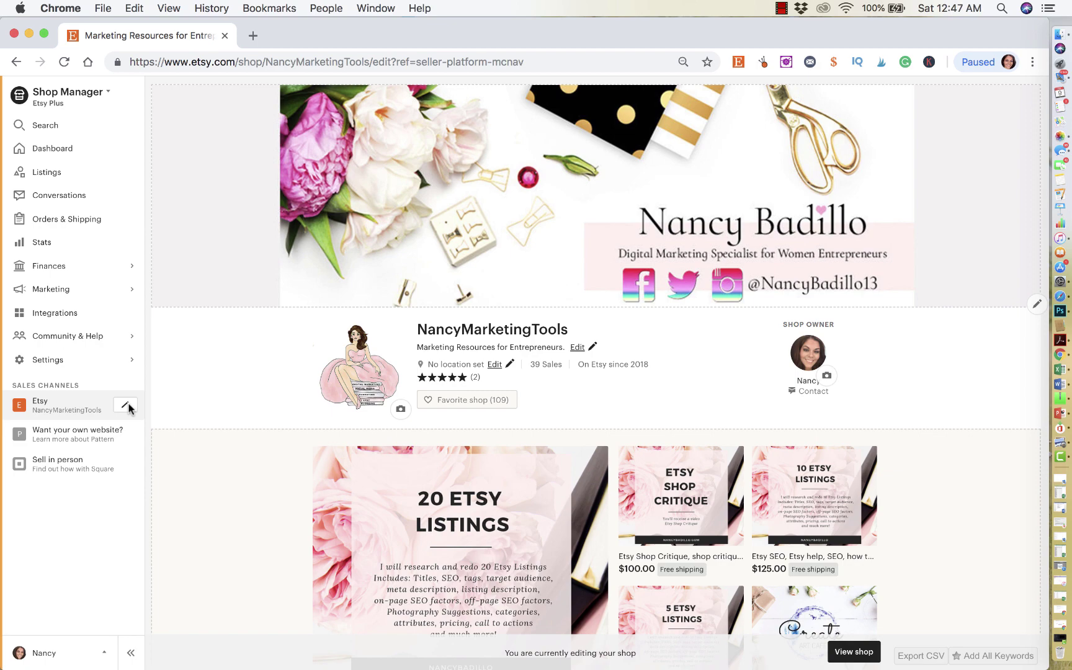
scroll(308, 512, "down", 5)
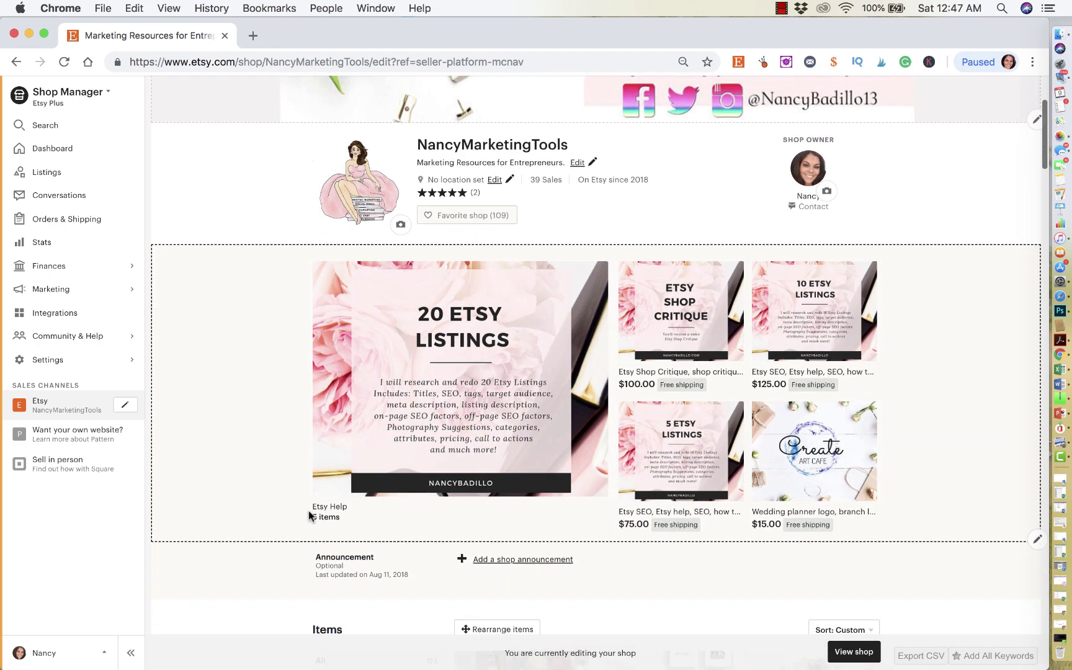
scroll(308, 511, "down", 3)
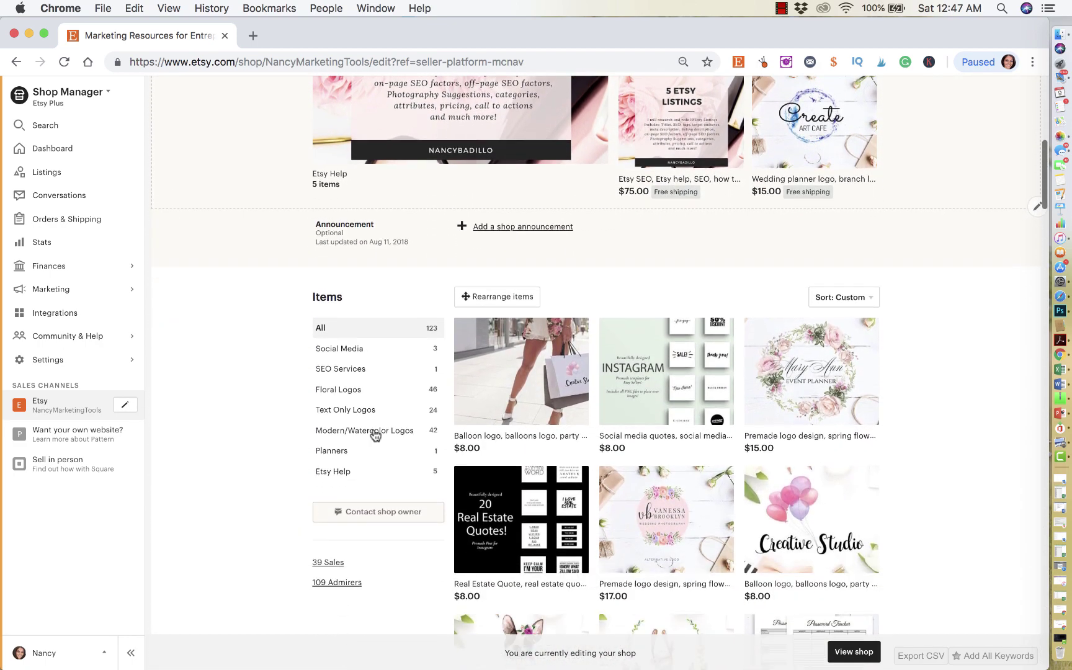
Turn on Rearrange items and drag the Real Estate Quote listing into third place.
left_click(525, 297)
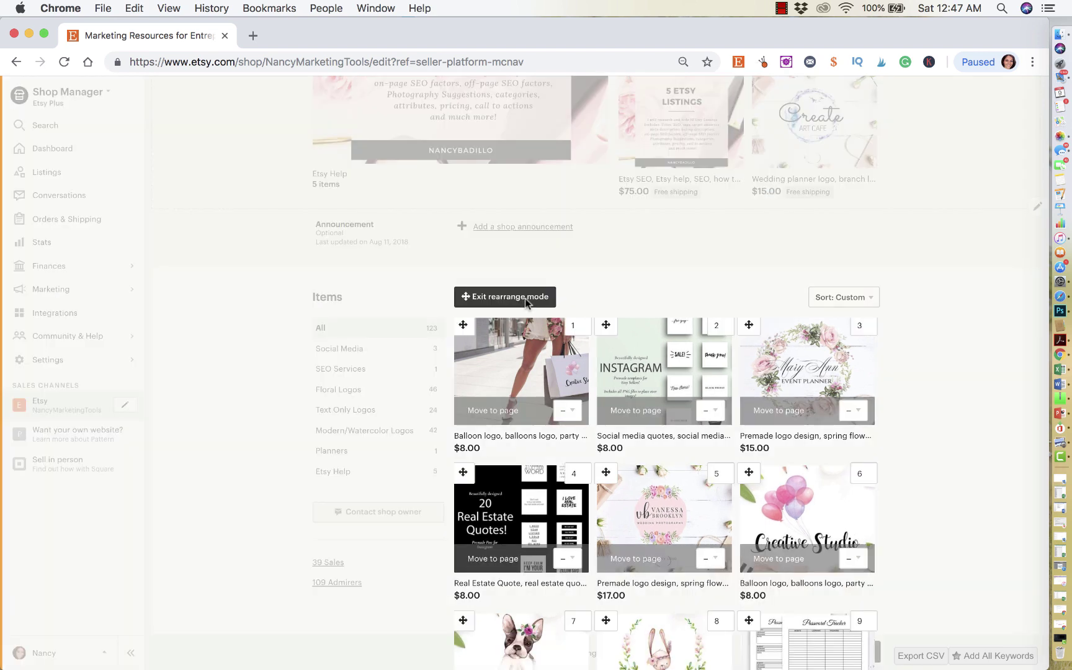
scroll(527, 348, "down", 3)
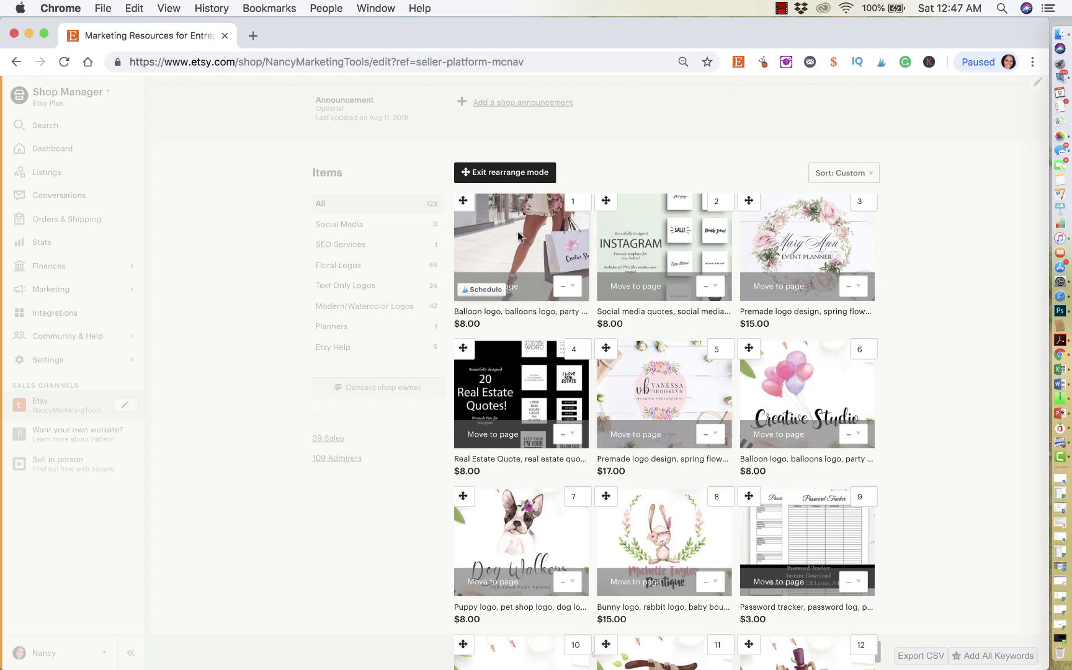
left_click_drag(539, 237, 476, 229)
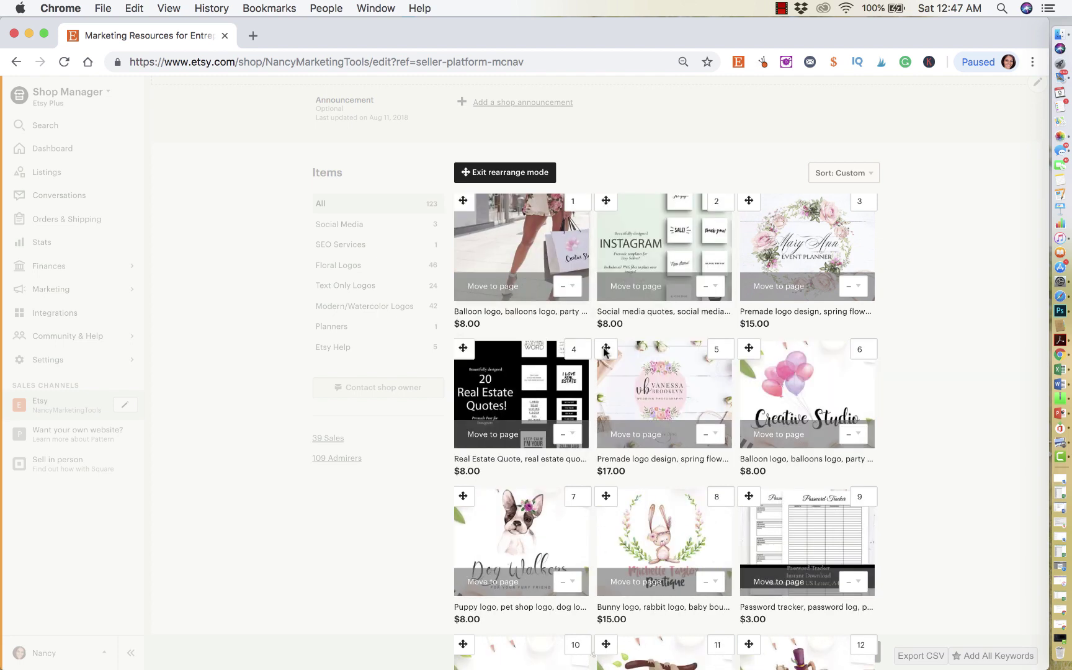
left_click_drag(537, 377, 794, 266)
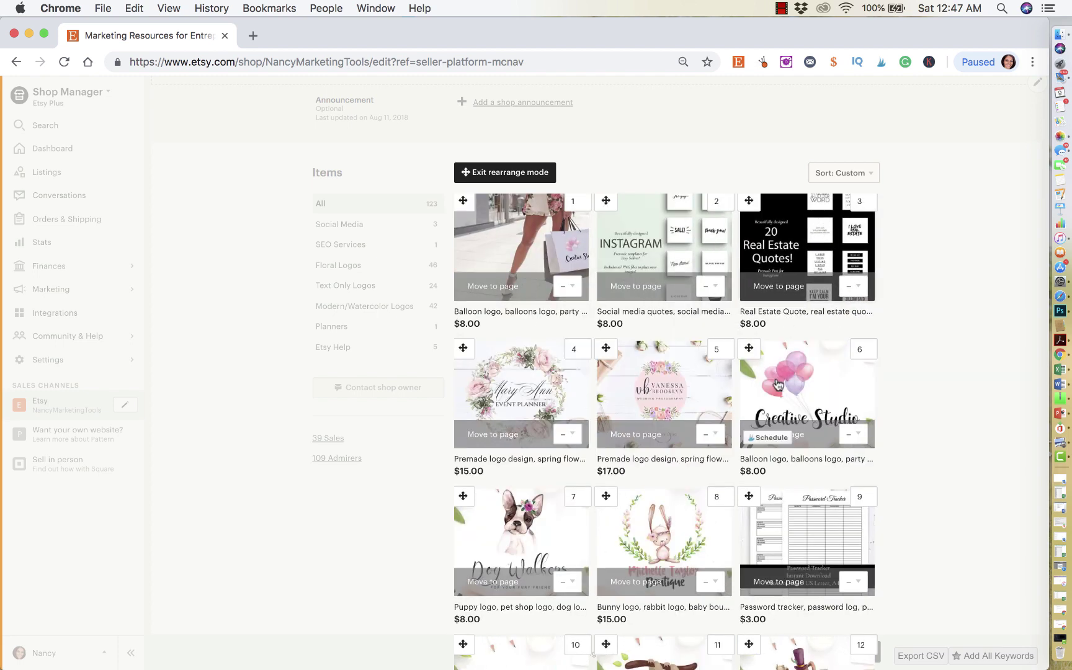
Drag the sloth logo tile from slot 11 to slot 12, after the tea logo.
scroll(781, 310, "down", 5)
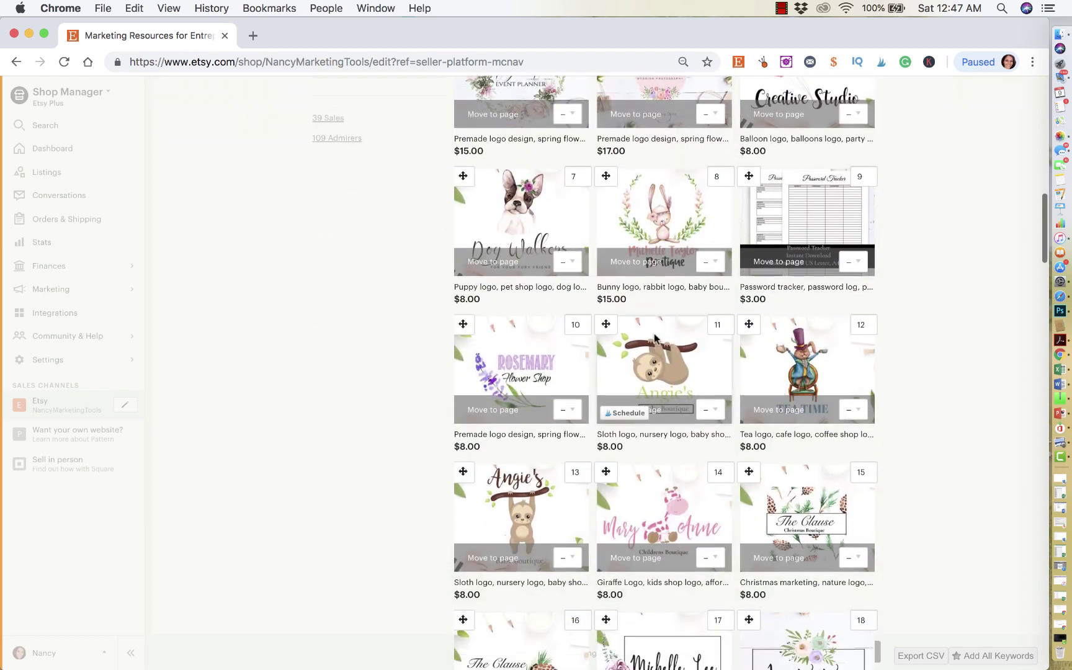
left_click_drag(690, 331, 843, 356)
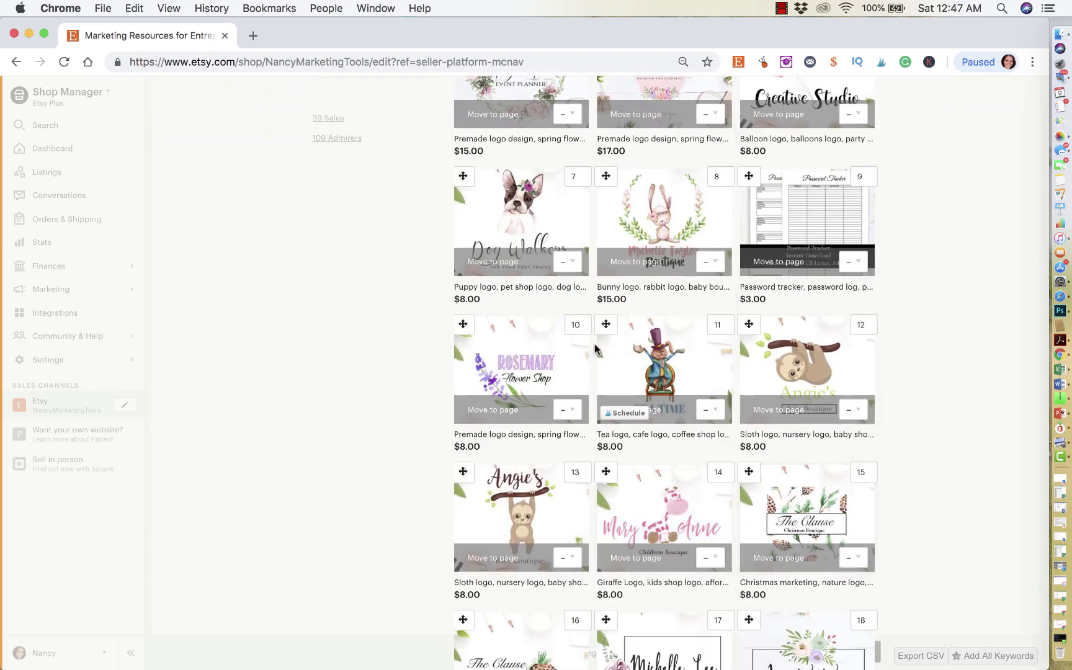
scroll(594, 350, "up", 2)
scroll(595, 348, "up", 4)
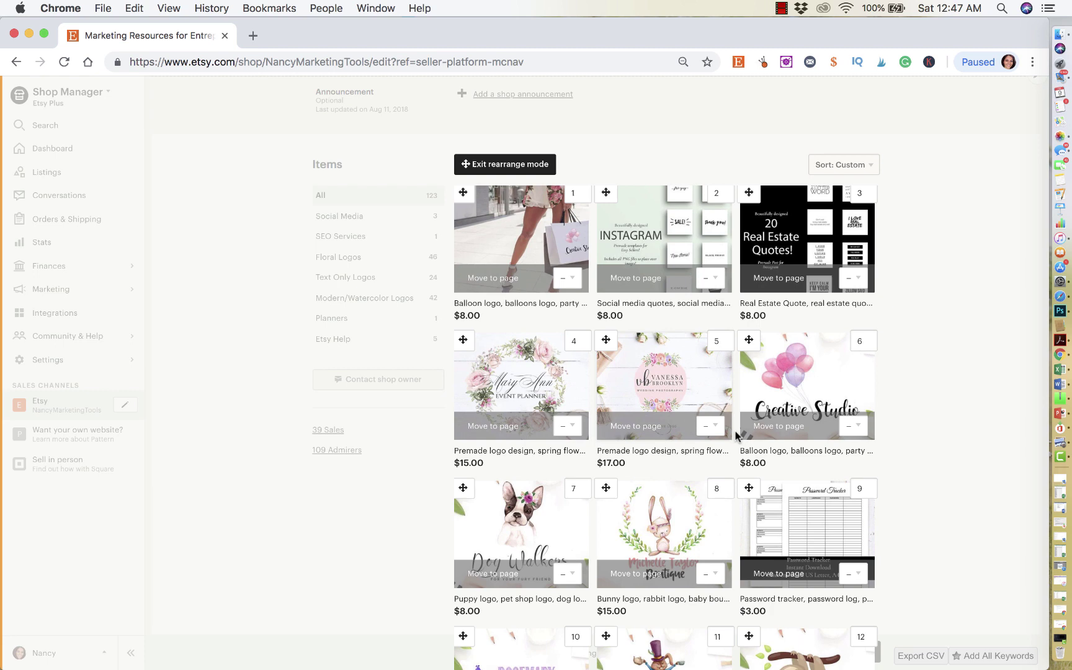
scroll(662, 306, "down", 1)
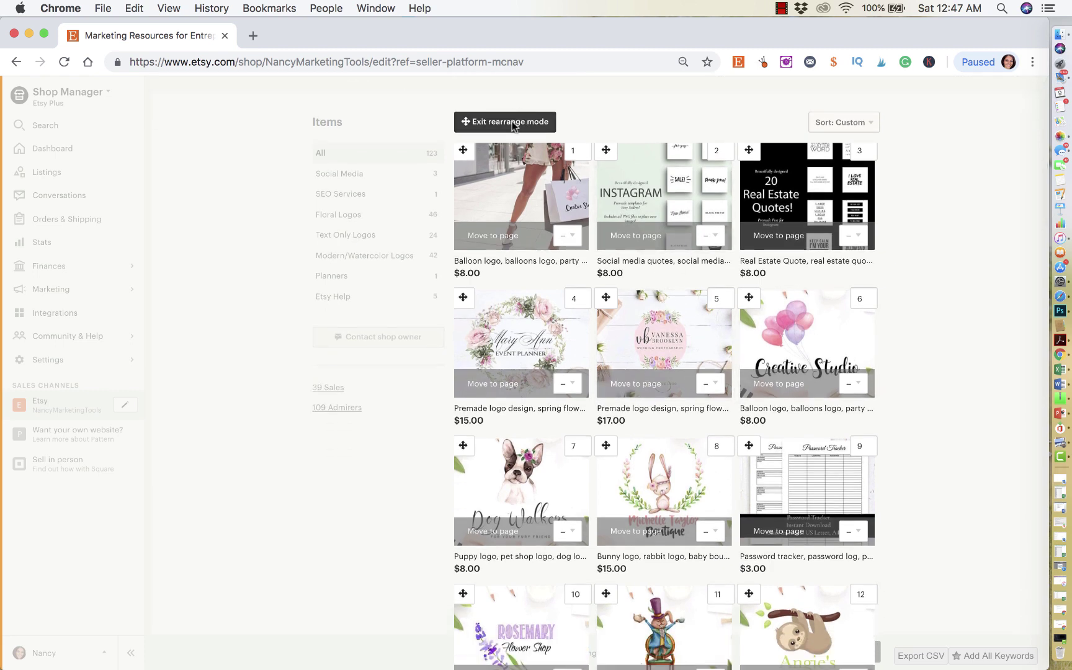
scroll(682, 319, "up", 2)
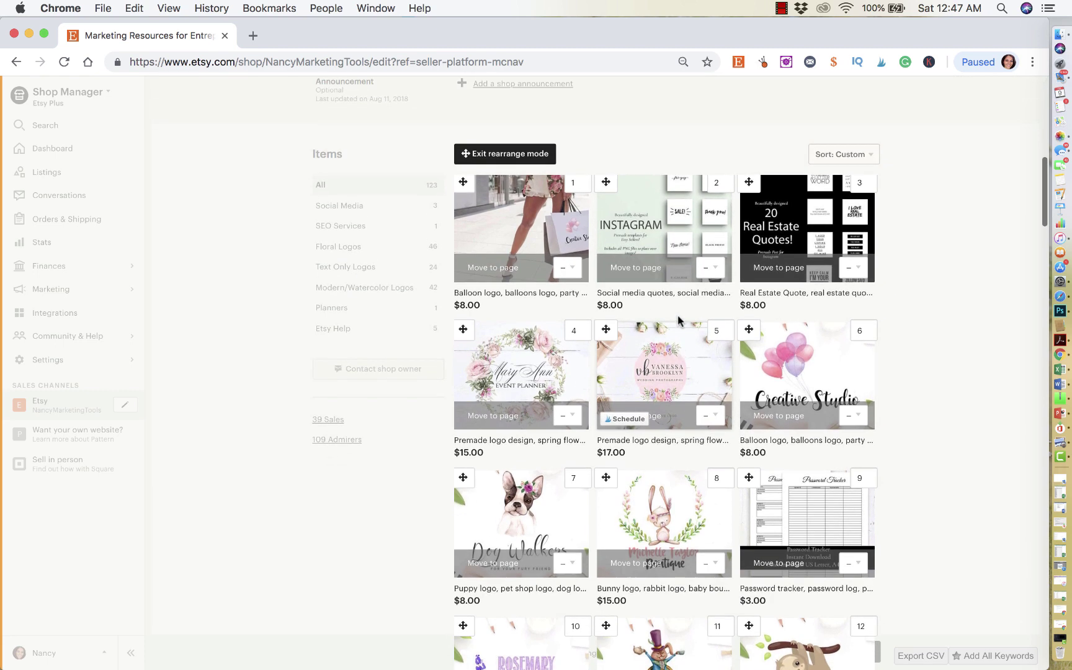
Change the puppy Dog Walkers listing's position number from 7 to 11.
scroll(605, 319, "down", 4)
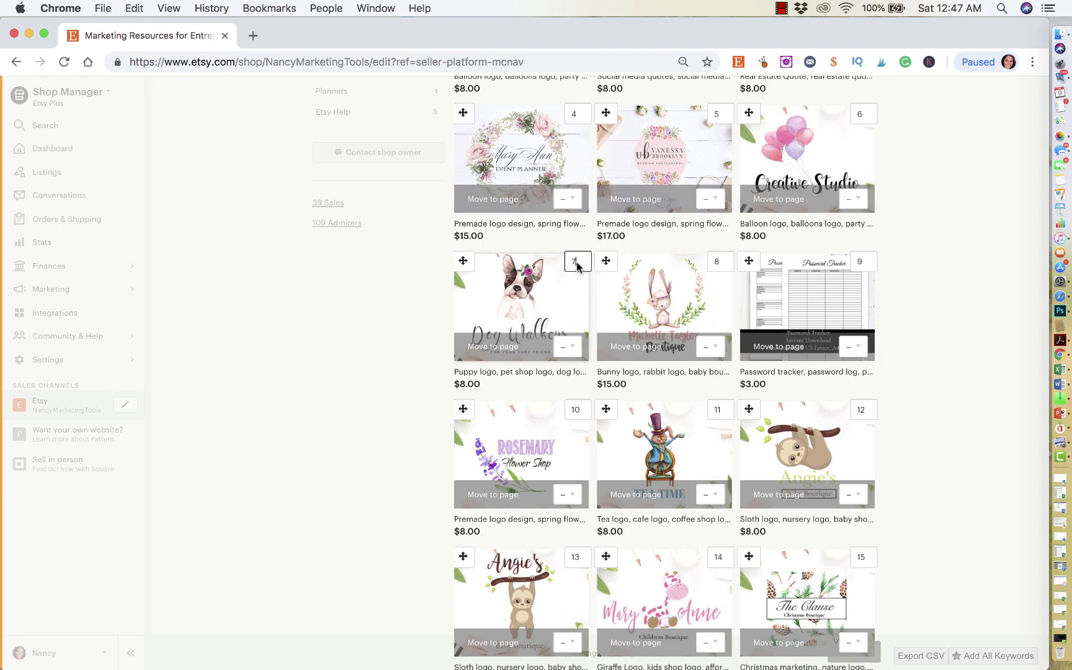
key("BackSpace")
type("11")
key("Return")
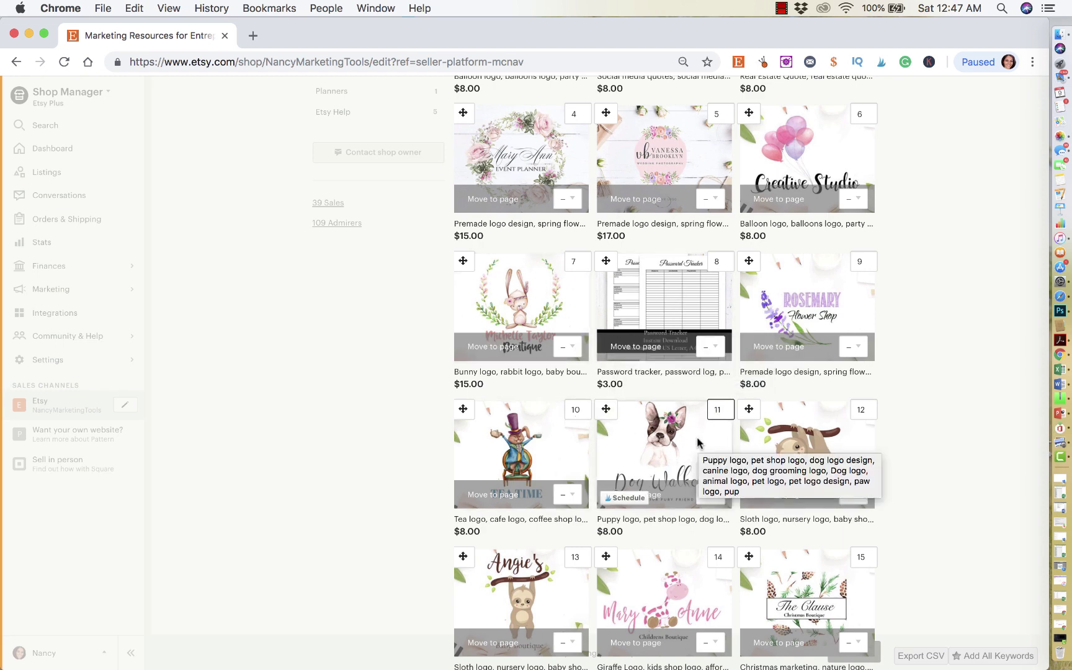
scroll(697, 442, "down", 5)
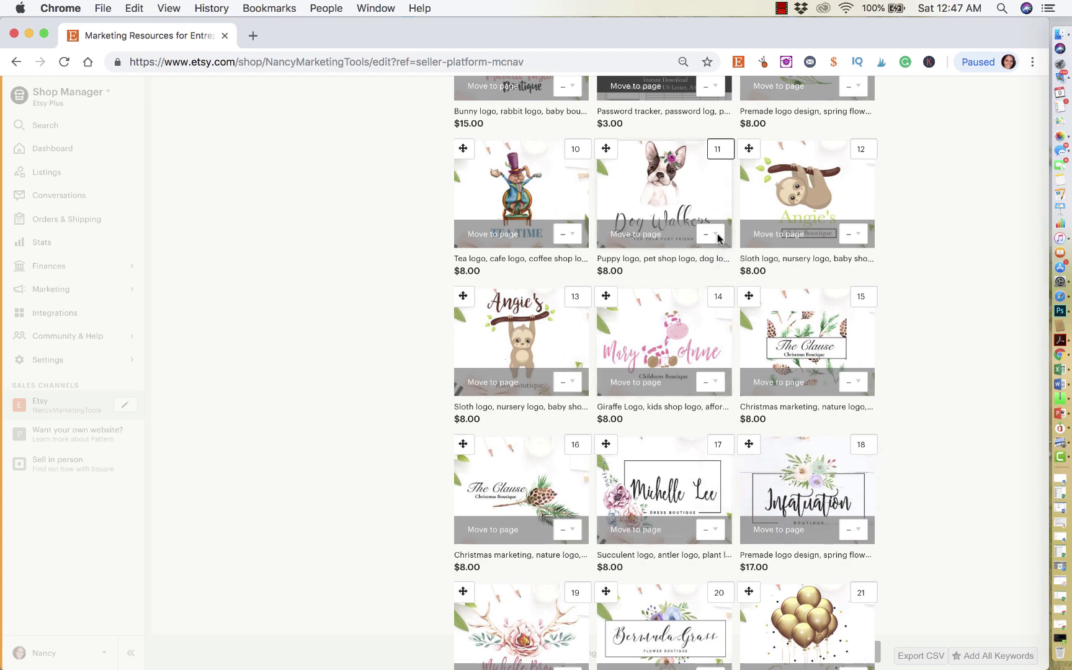
Move the puppy listing to the last page, then check pages 1 and 6.
left_click(710, 235)
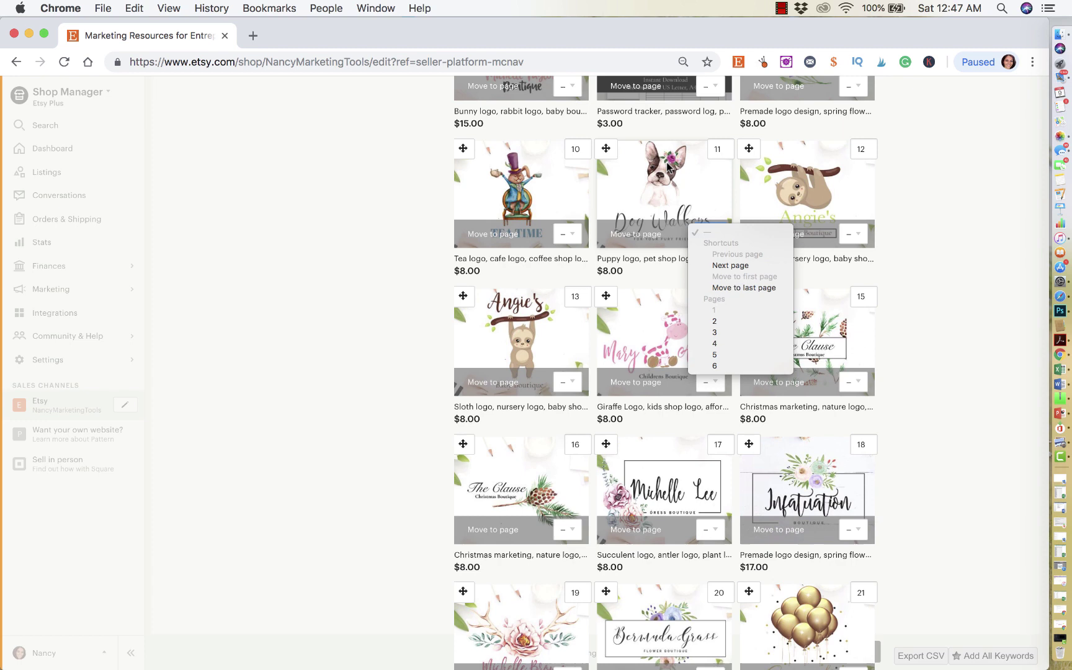
left_click(761, 288)
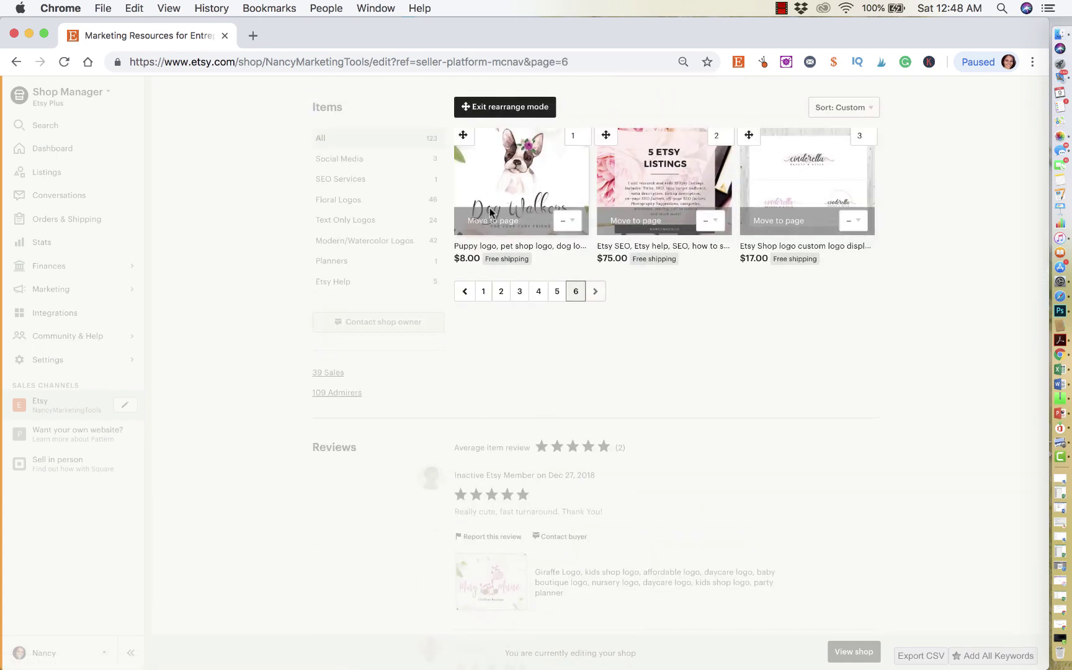
left_click(481, 293)
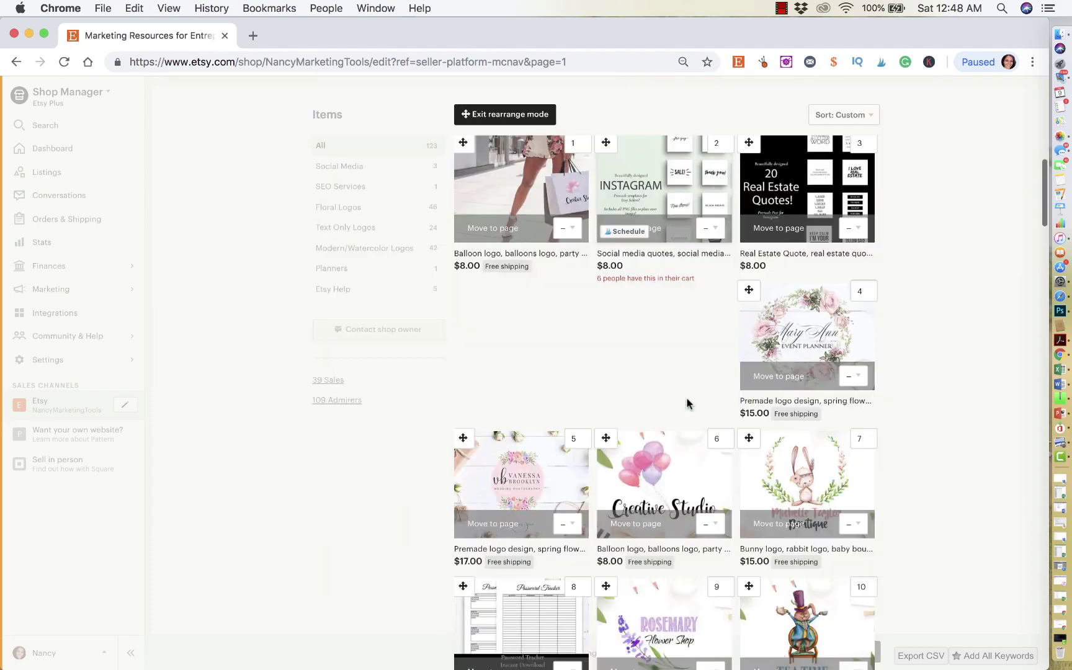
scroll(692, 391, "down", 8)
scroll(687, 405, "down", 10)
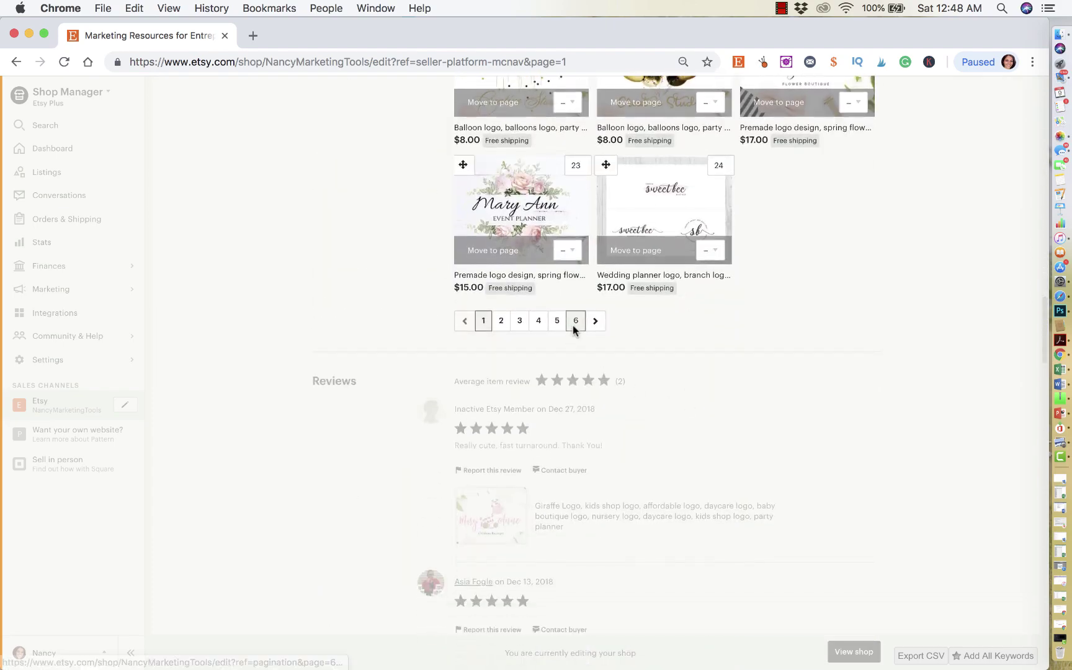
left_click(575, 320)
Send the Puppy logo listing from page 6 to the first page with Move to first page.
scroll(595, 221, "up", 2)
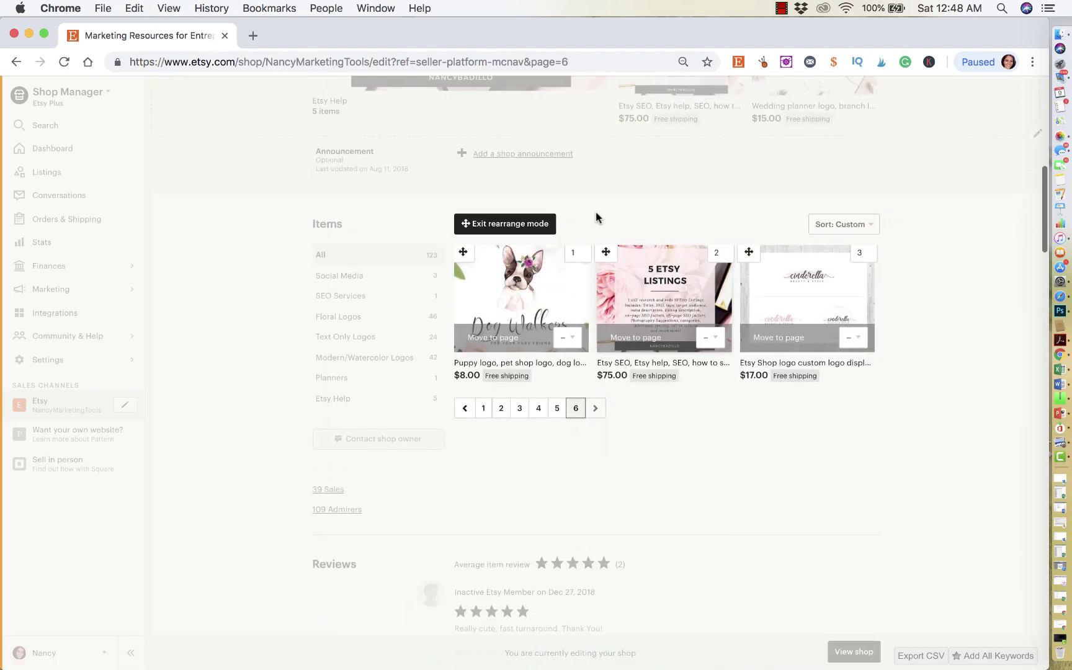
left_click(570, 337)
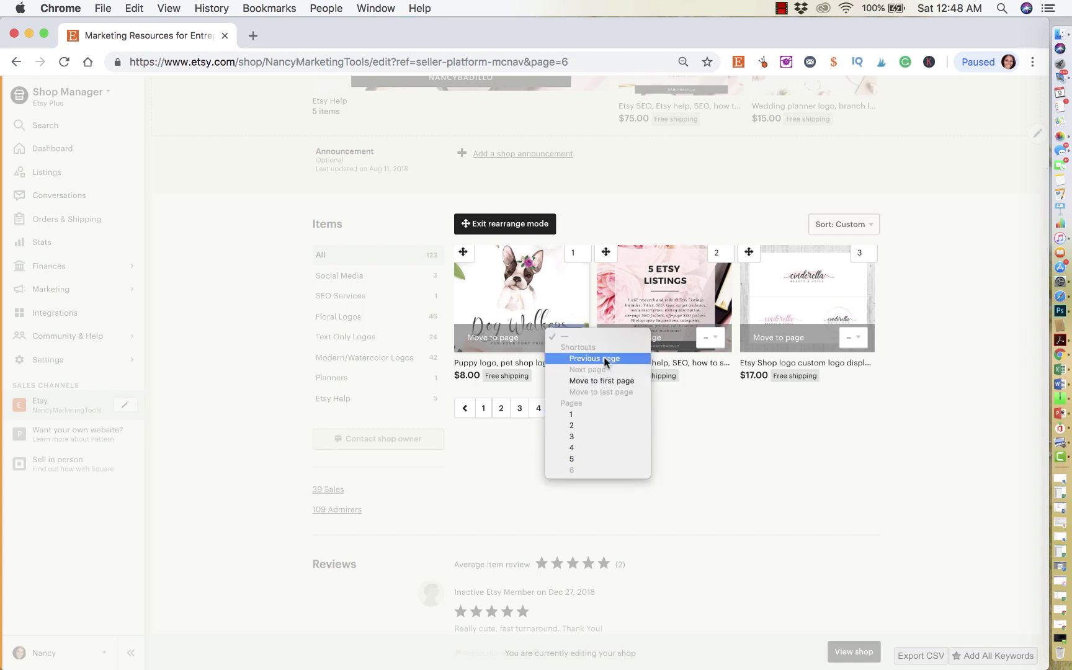
left_click(598, 385)
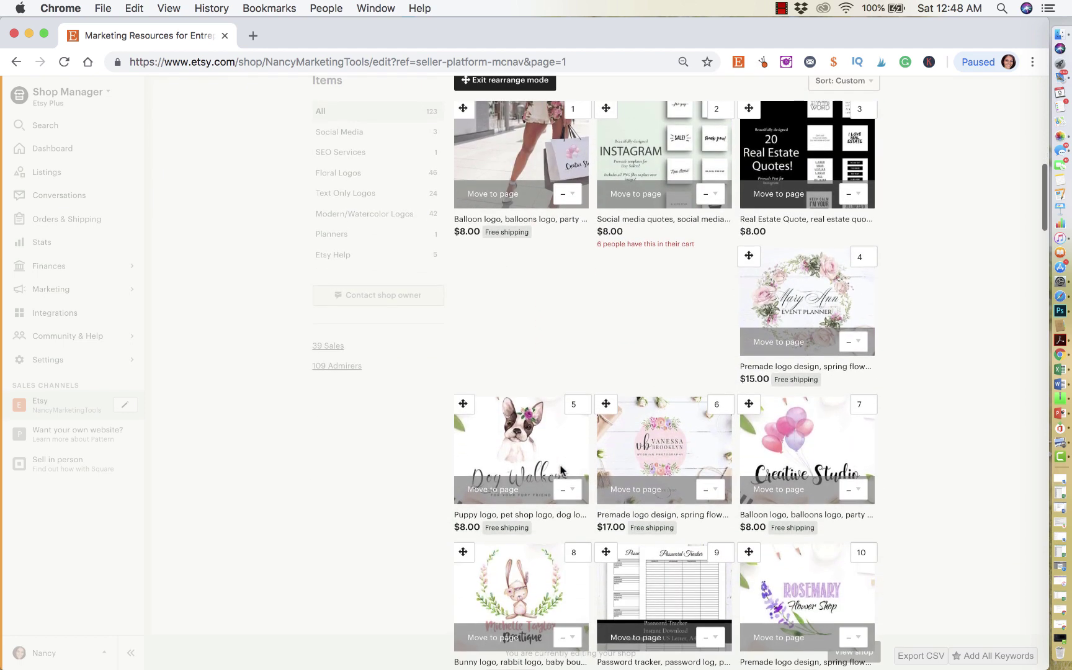
Drag another listing into the slot just under the first item.
left_click(570, 300)
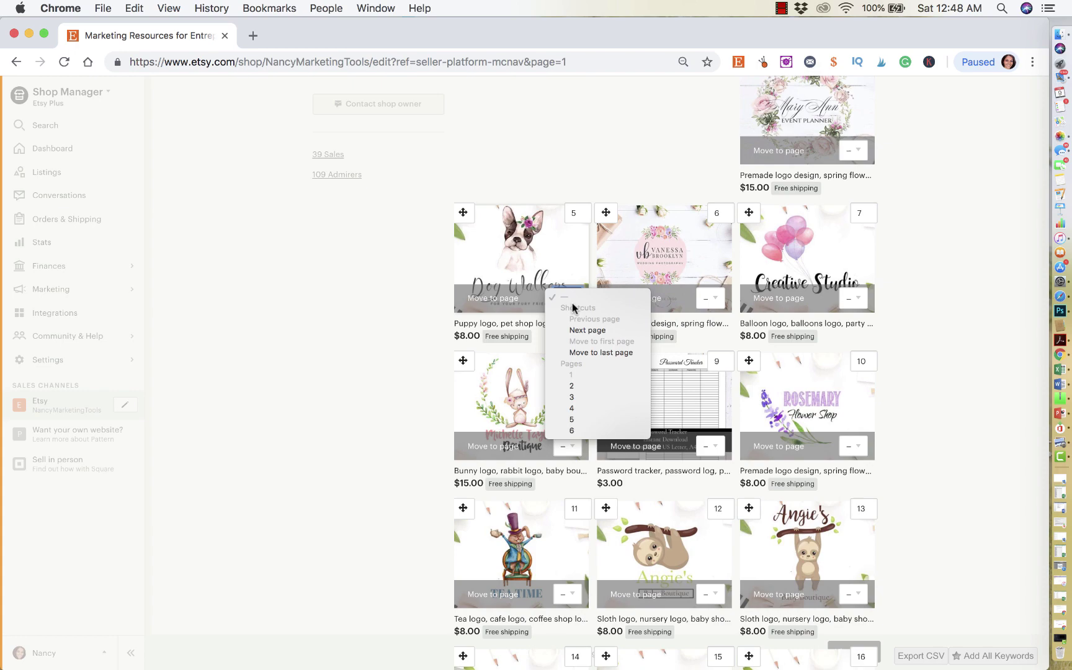
left_click(567, 347)
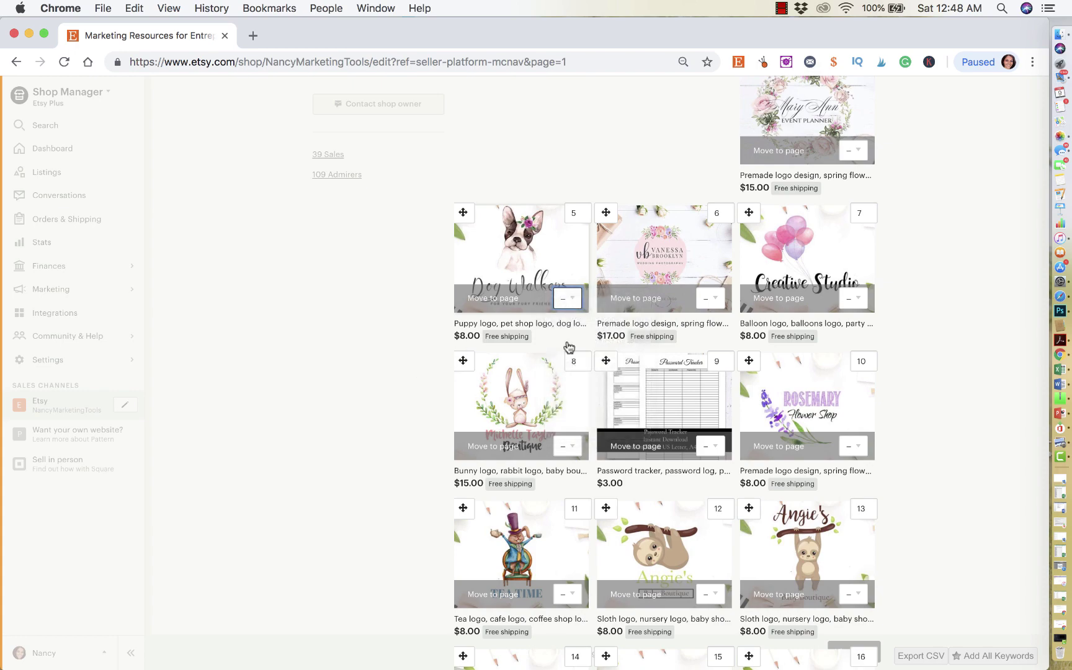
scroll(566, 345, "up", 10)
scroll(599, 353, "down", 10)
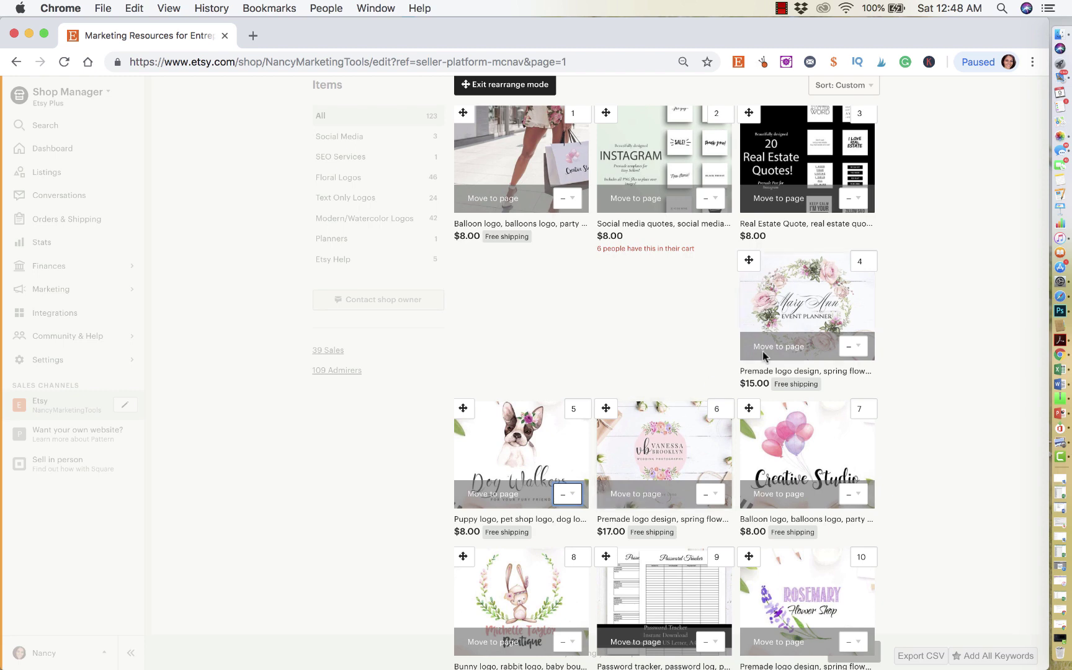
left_click_drag(769, 347, 509, 417)
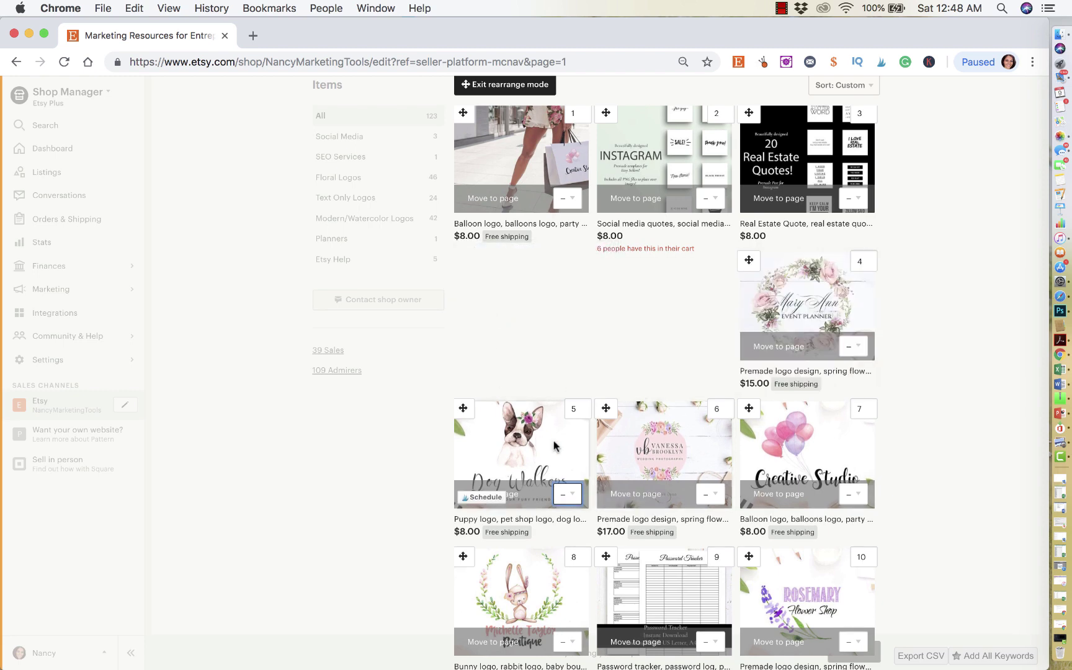
Move the Puppy logo listing to page 2 from its Move to page options.
scroll(554, 445, "down", 3)
left_click(567, 308)
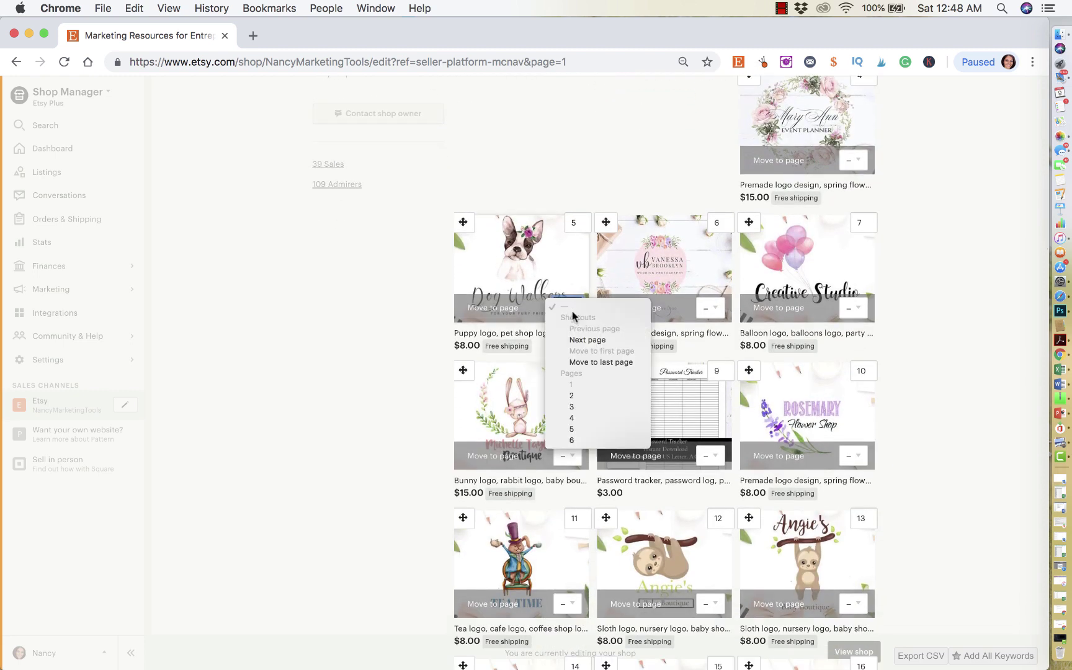
left_click(573, 396)
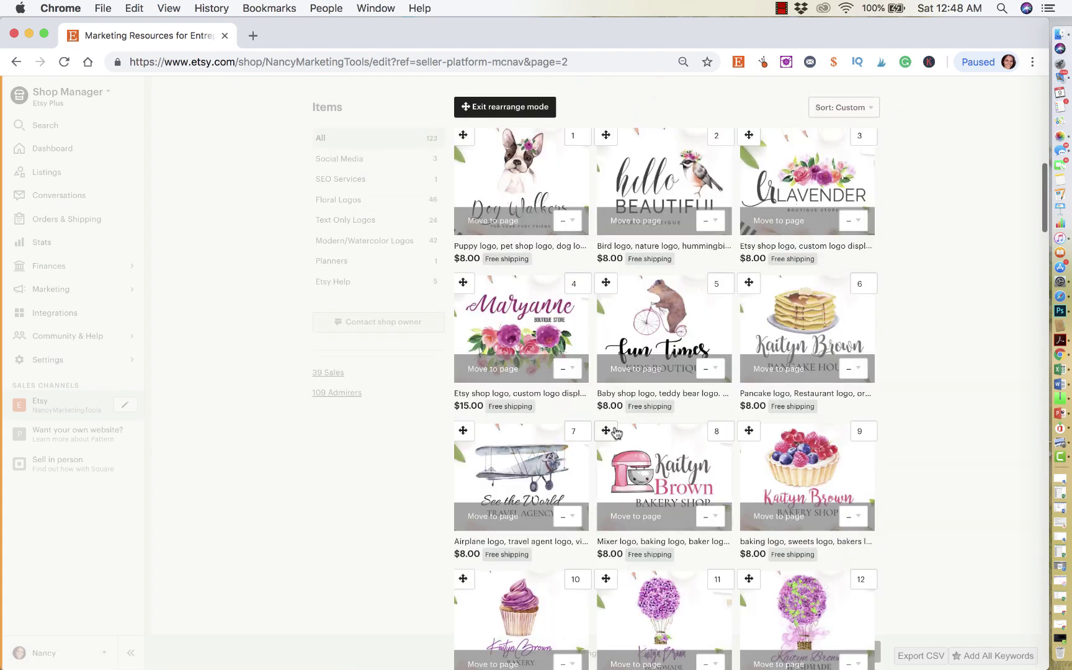
Review page 2's reordered listings, with Puppy logo first, then view page 3.
scroll(634, 459, "down", 3)
scroll(633, 459, "down", 15)
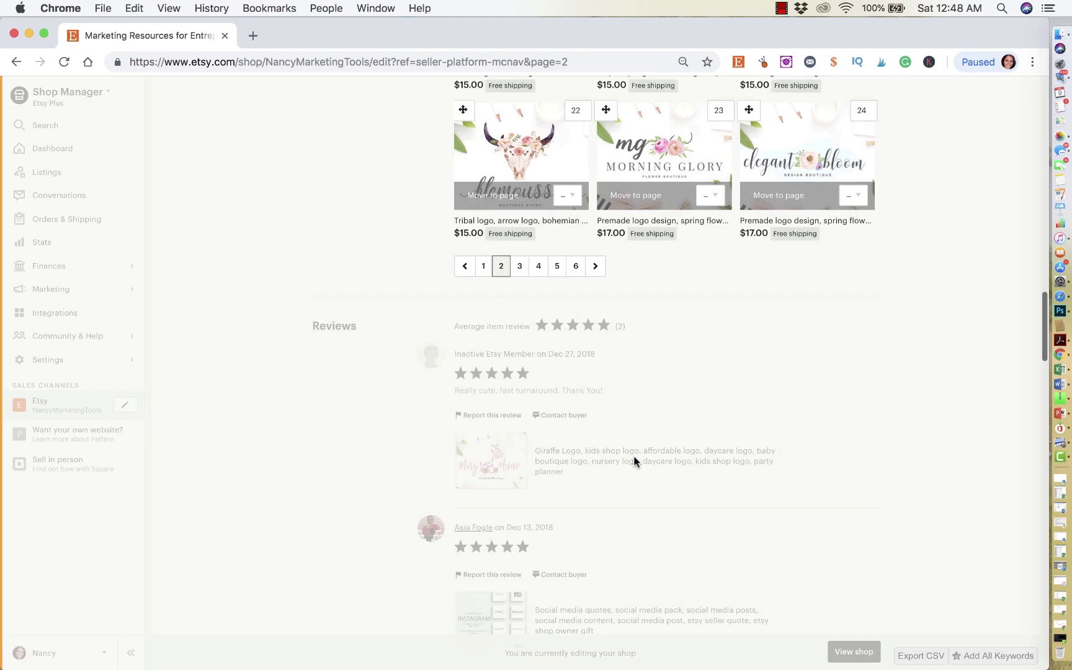
scroll(634, 459, "up", 10)
scroll(633, 459, "up", 13)
scroll(634, 459, "down", 20)
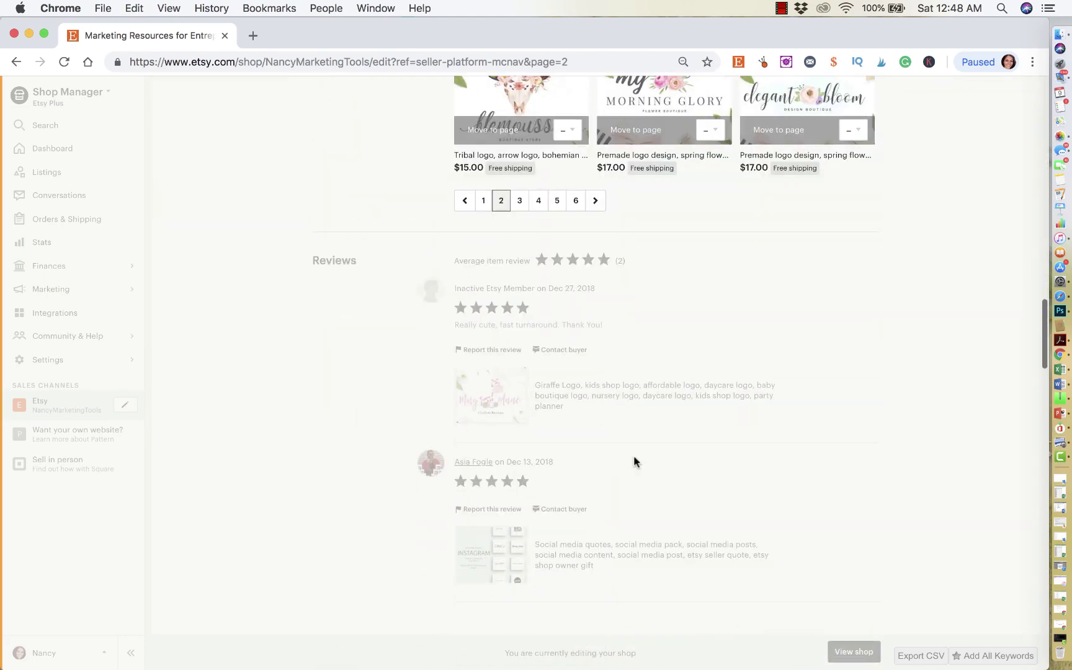
scroll(545, 197, "up", 3)
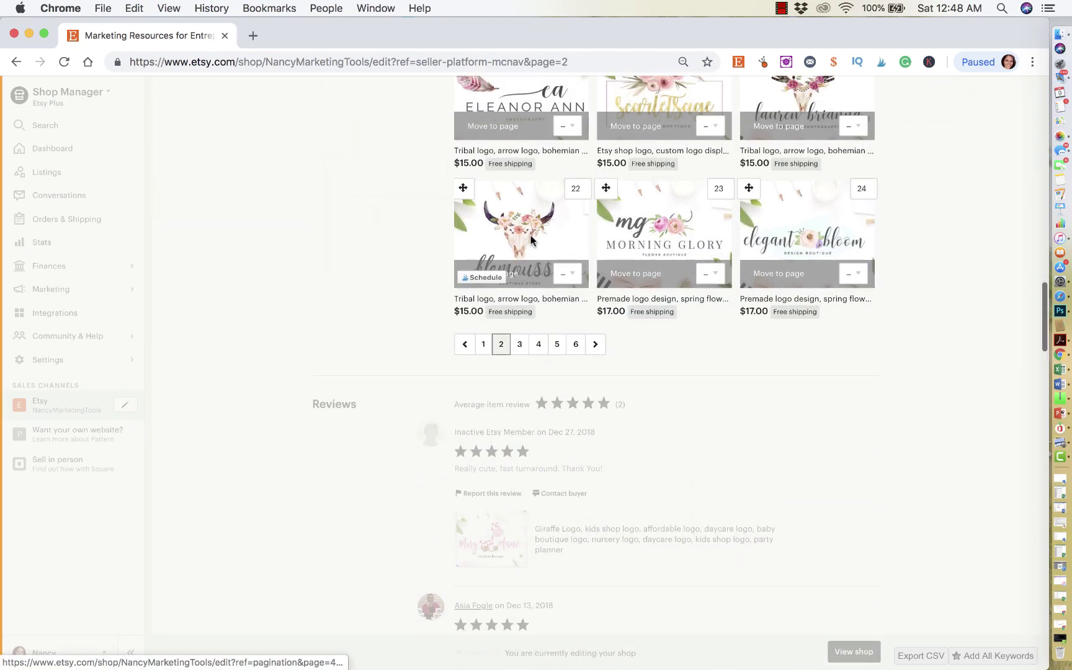
left_click(520, 345)
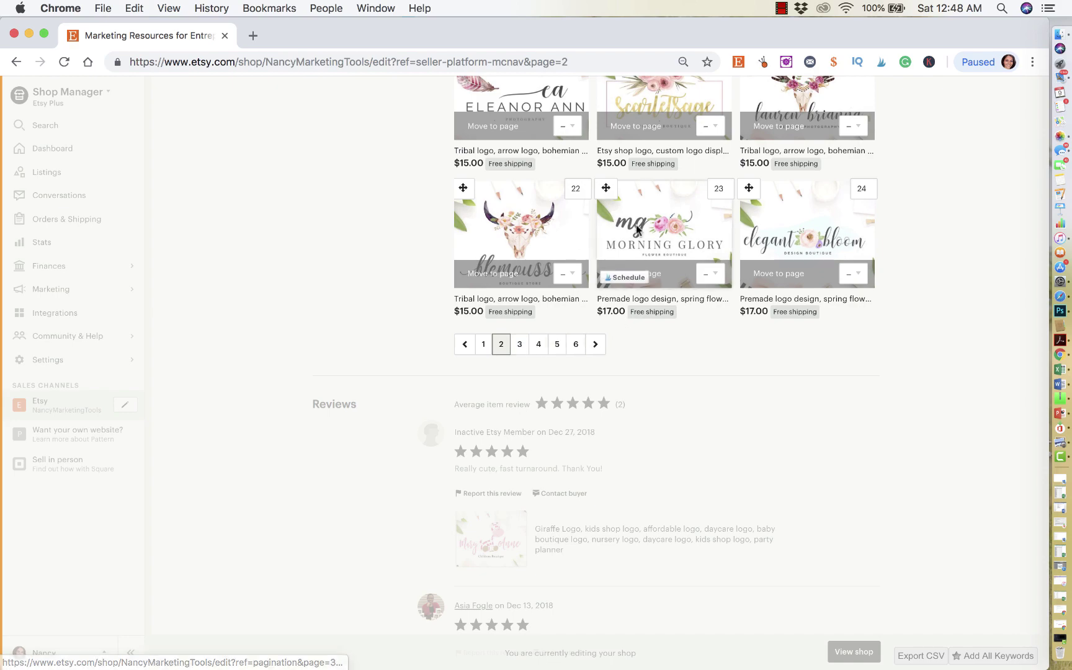
scroll(637, 230, "up", 2)
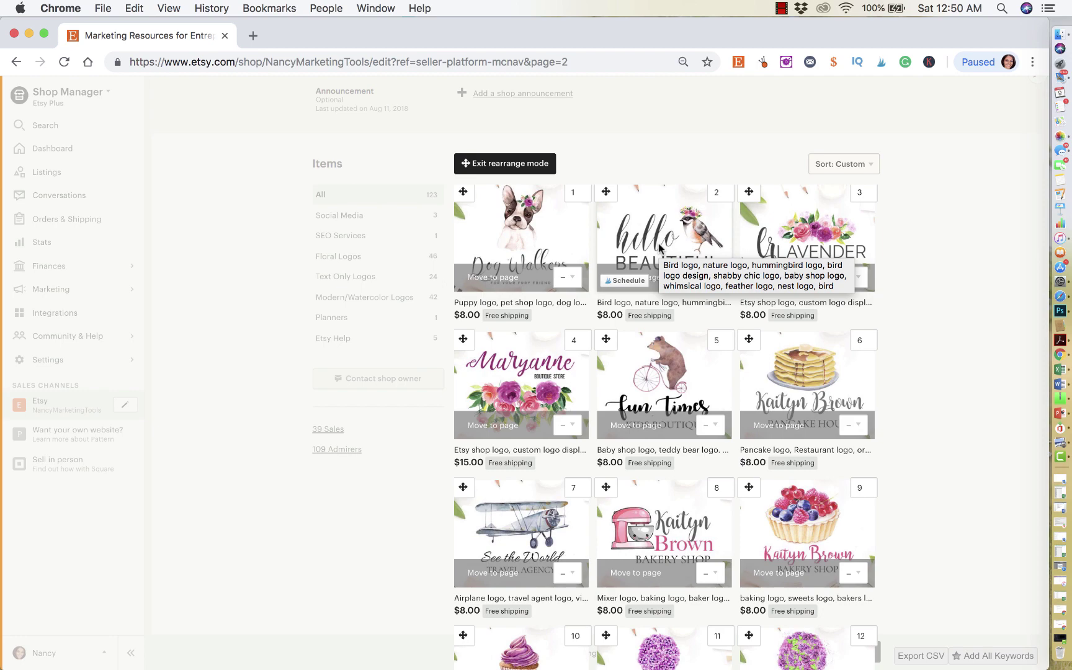
Exit rearrange mode and return to page 1 of the shop listings.
left_click(507, 163)
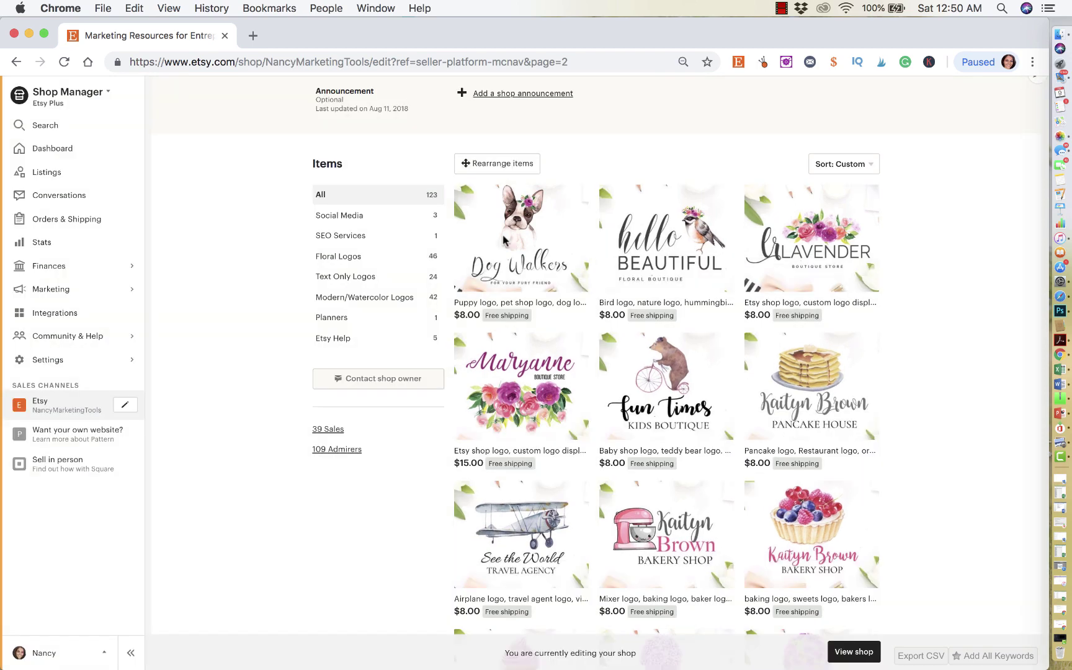
scroll(598, 383, "down", 17)
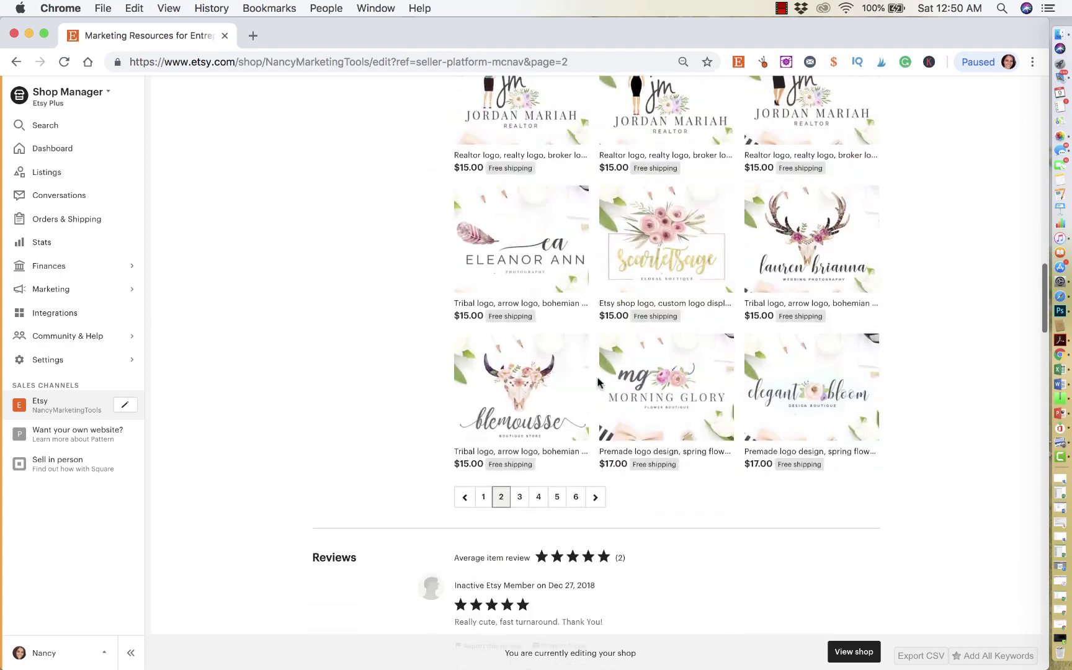
scroll(559, 383, "down", 2)
left_click(484, 375)
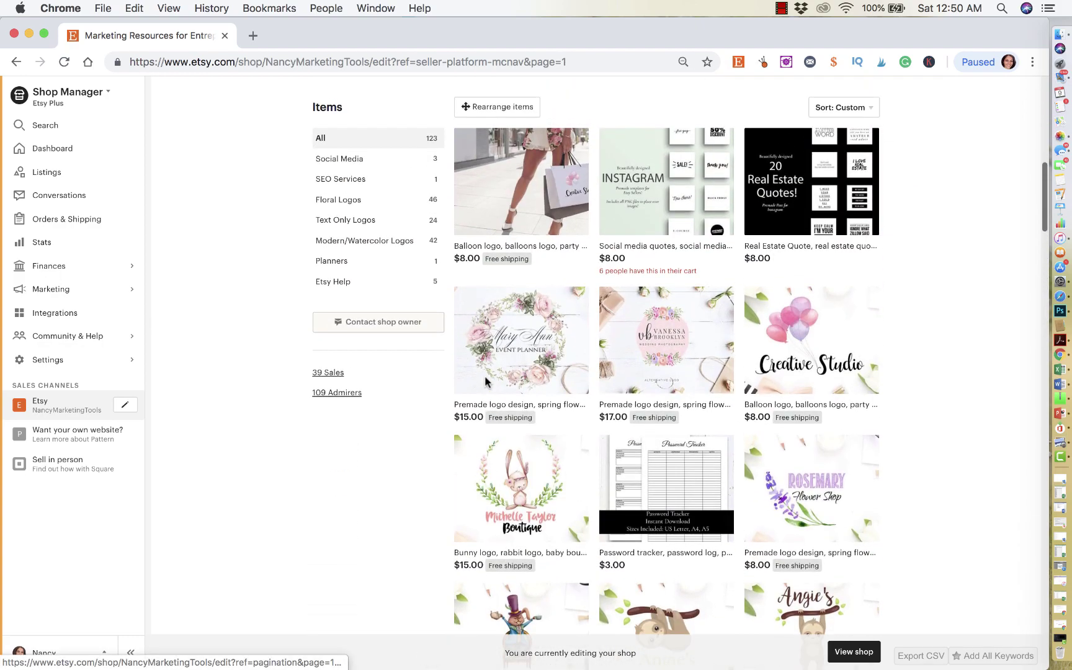
Reload the page to confirm Real Estate Quote stays third and Tea logo tenth.
scroll(590, 410, "down", 6)
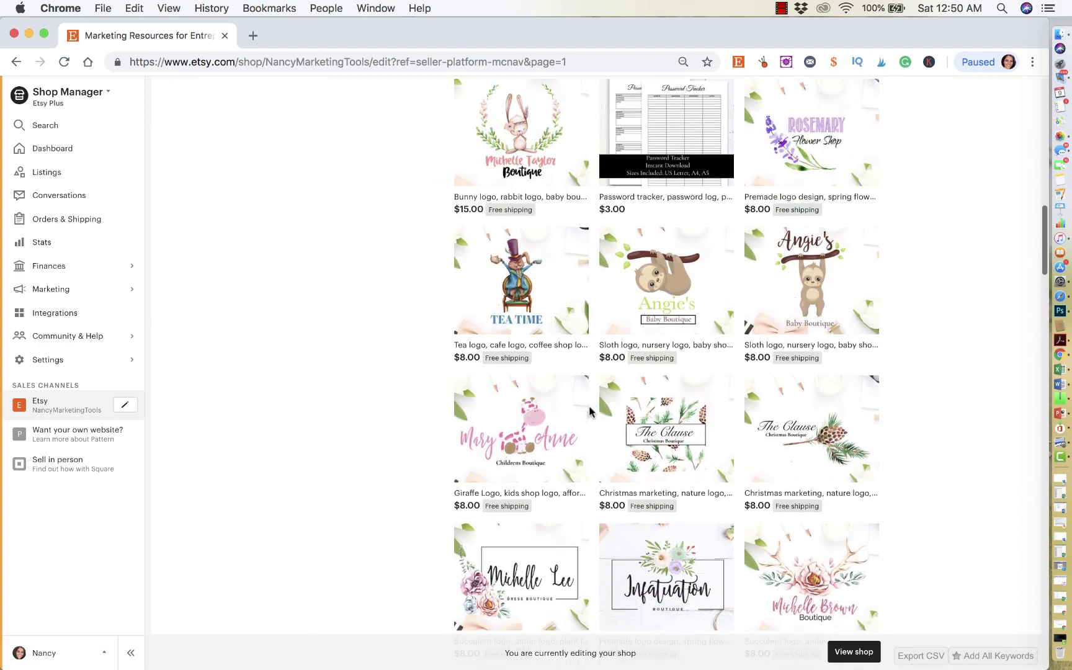
scroll(590, 411, "down", 7)
scroll(589, 410, "up", 20)
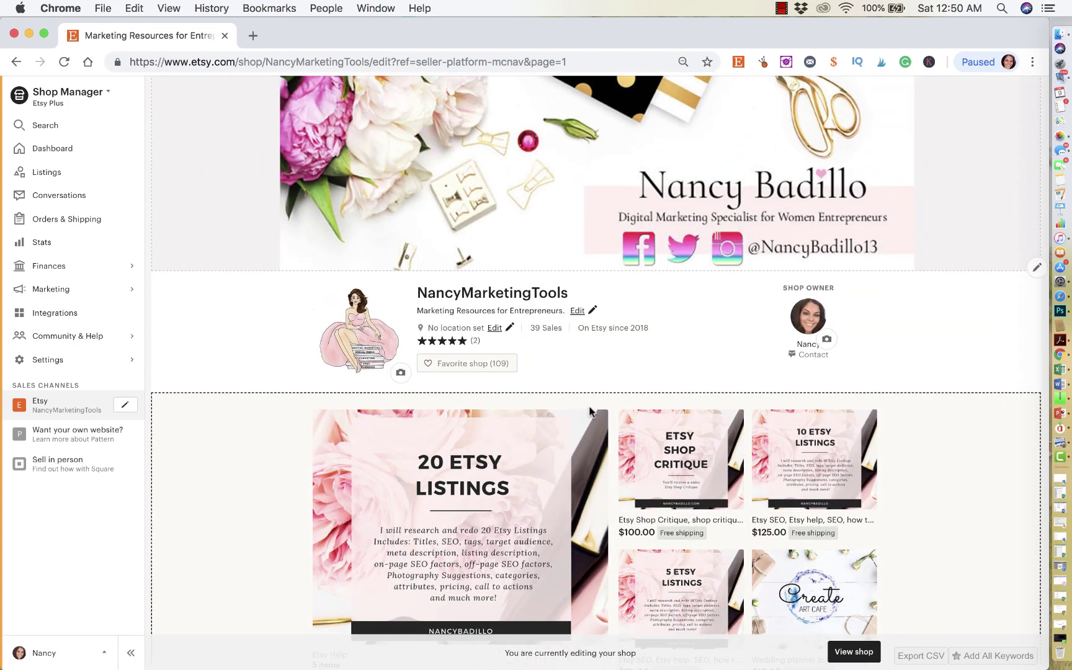
scroll(589, 411, "down", 10)
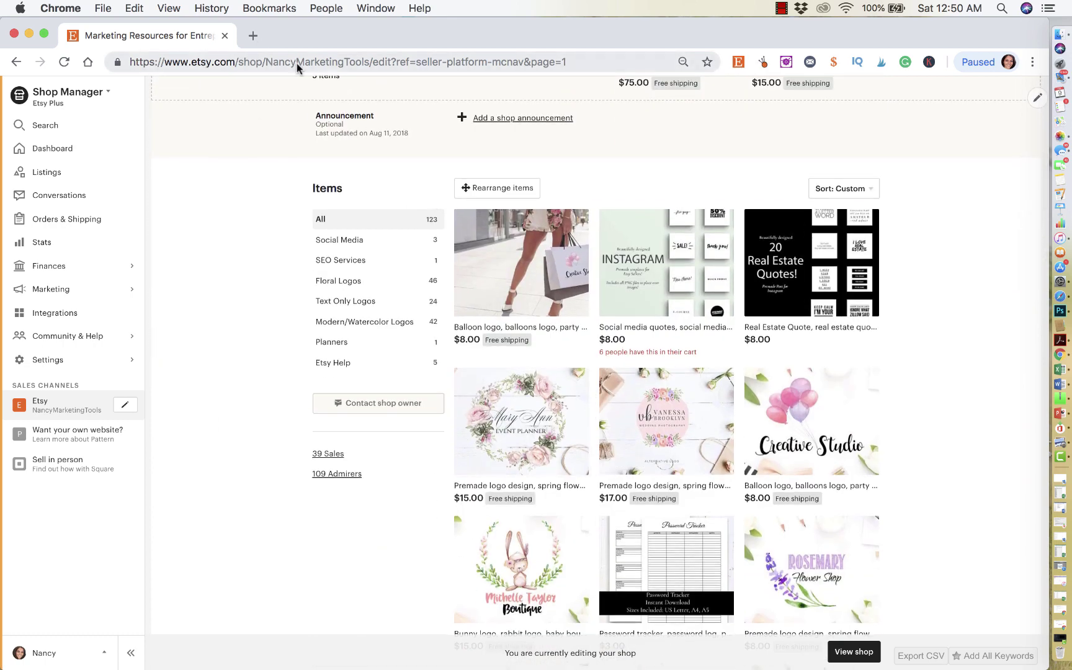
left_click(64, 61)
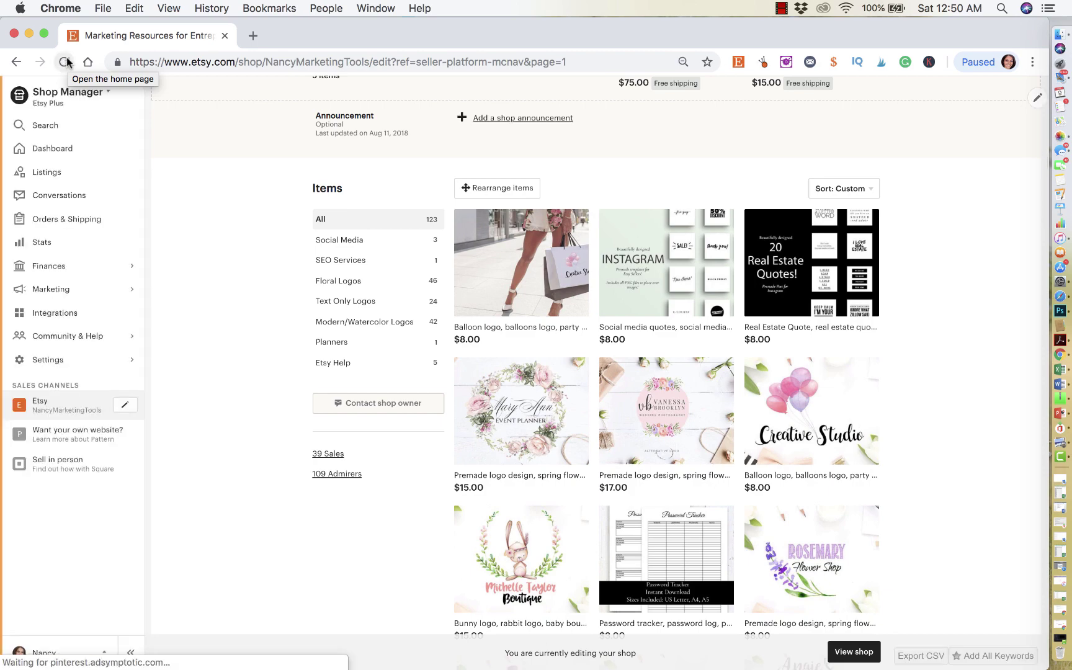
scroll(371, 179, "down", 6)
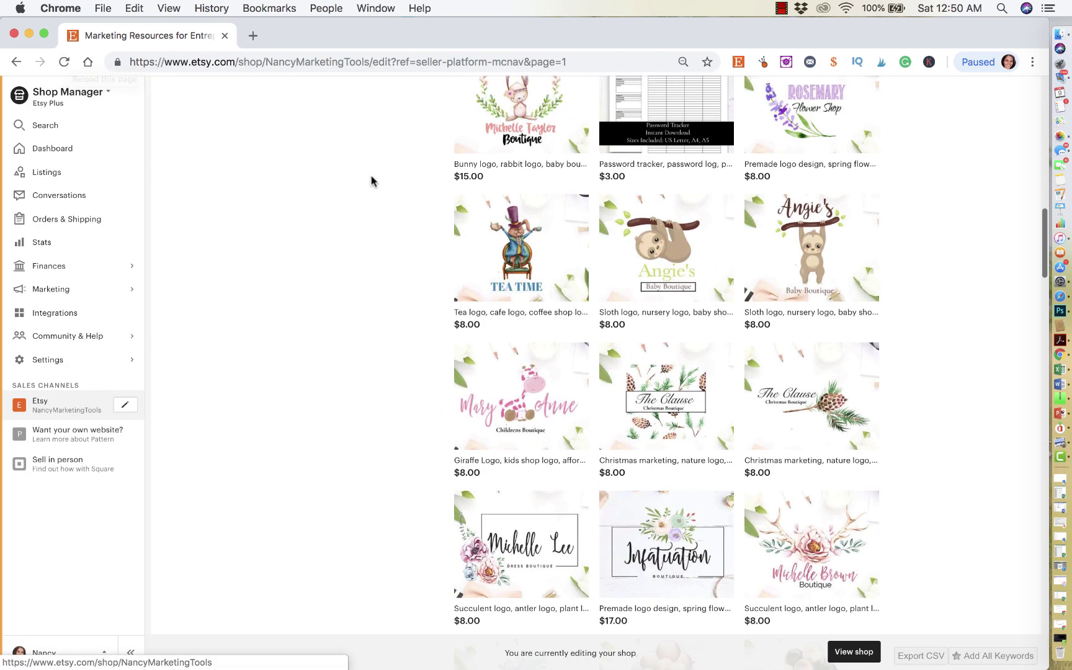
scroll(548, 238, "up", 3)
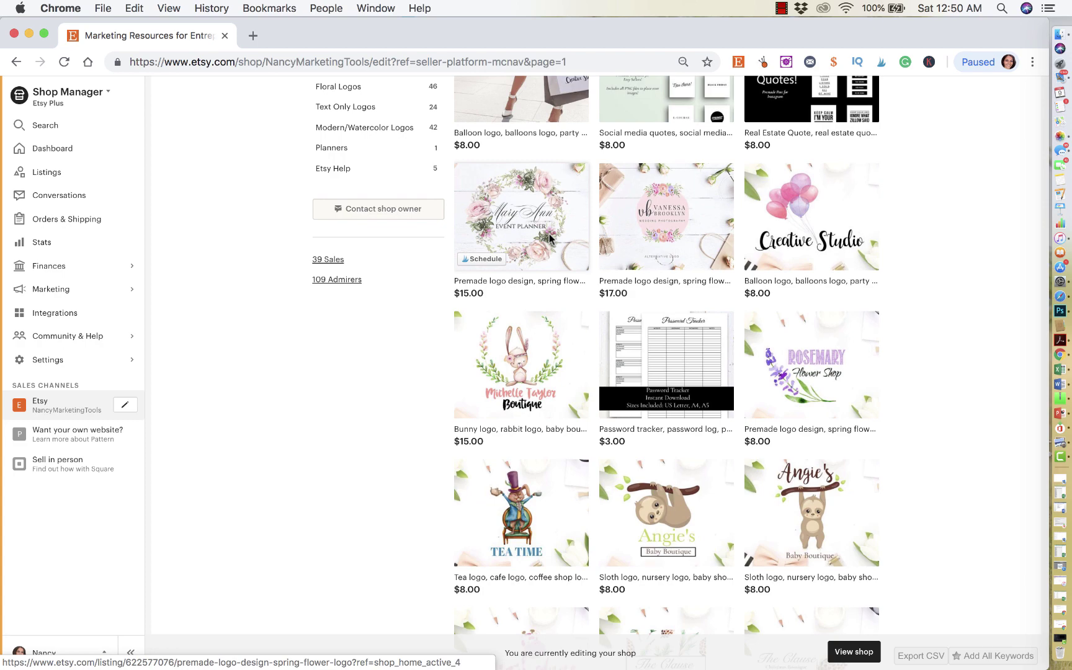
scroll(549, 238, "up", 15)
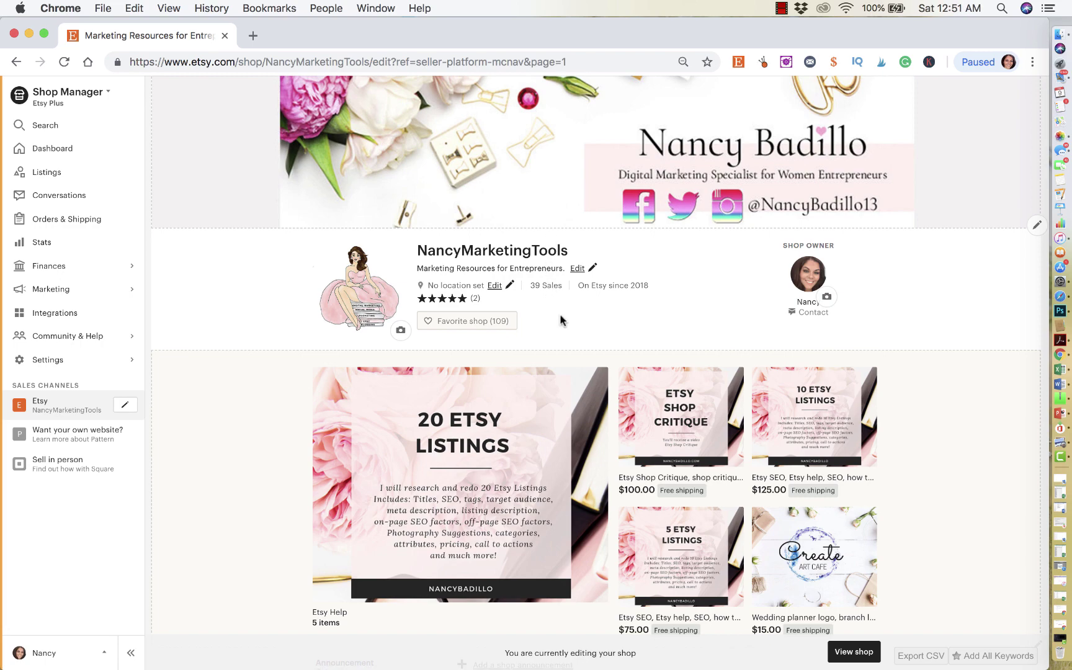
scroll(561, 319, "down", 7)
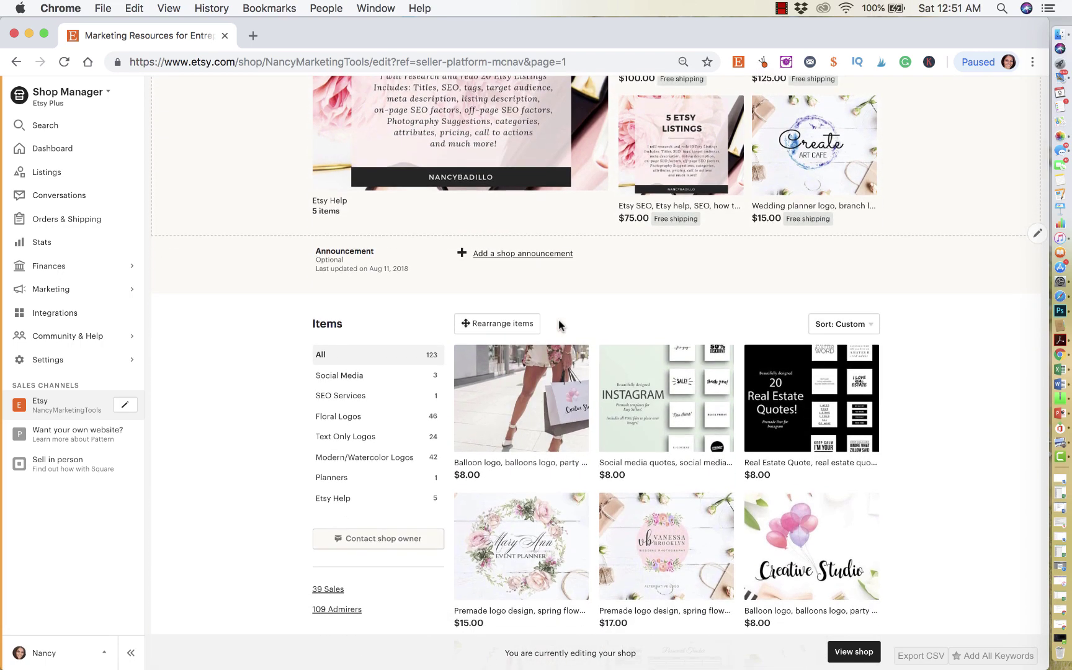